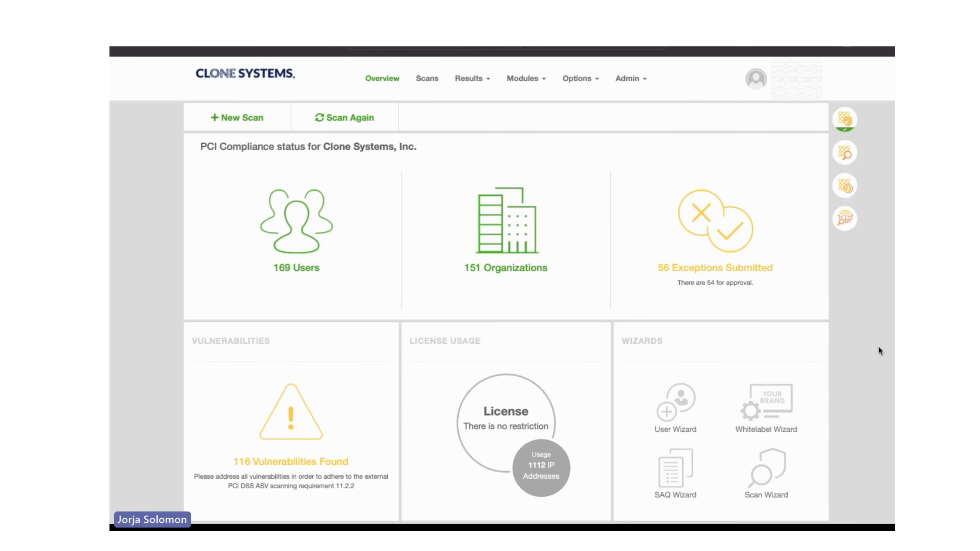
# Examine the overview dashboard's module shortcuts and its organizations, users, vulnerabilities and license usage tiles.
pyautogui.moveTo(842, 127)
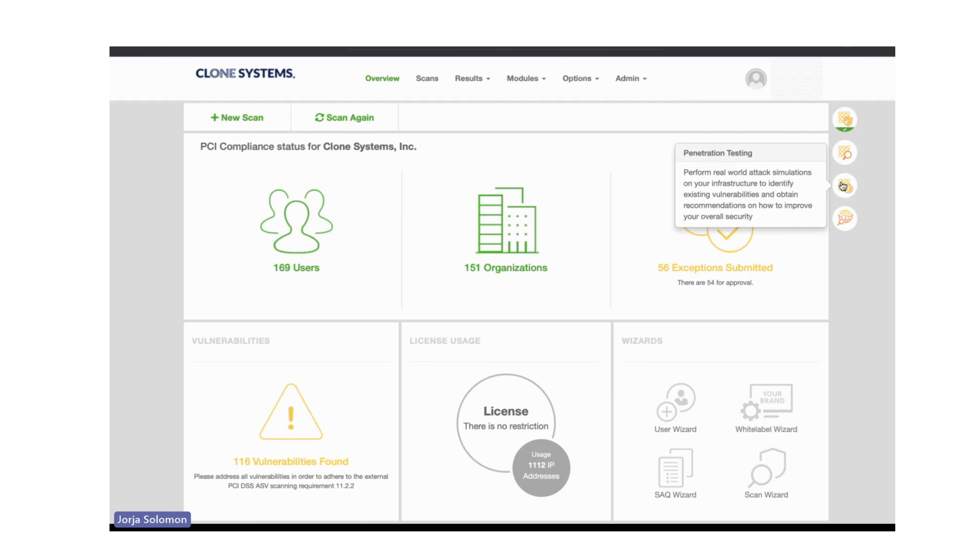
pyautogui.moveTo(843, 217)
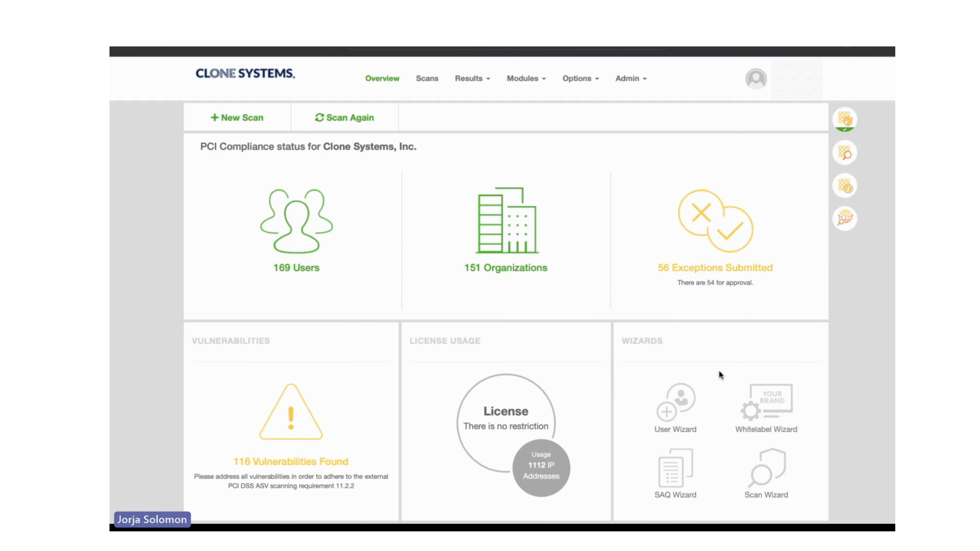
pyautogui.moveTo(515, 204)
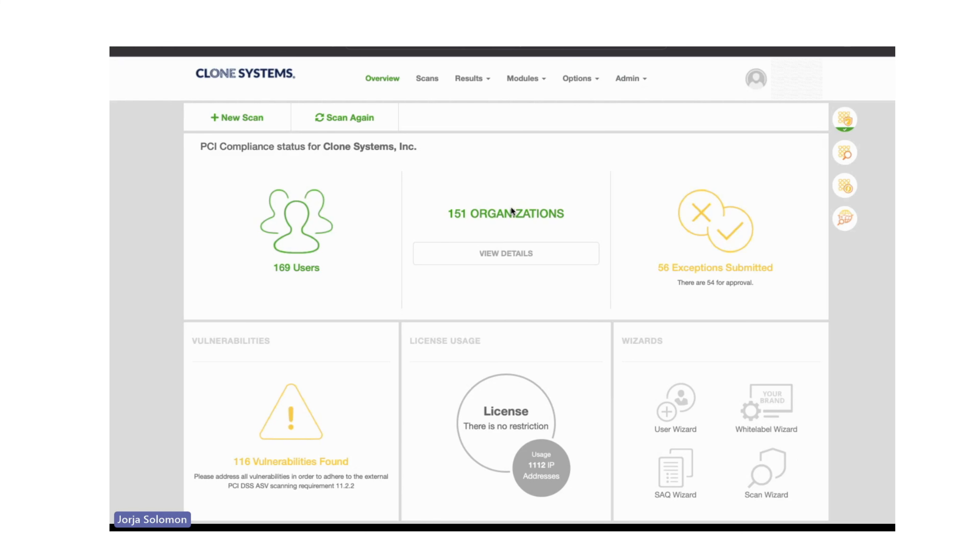
pyautogui.moveTo(237, 221)
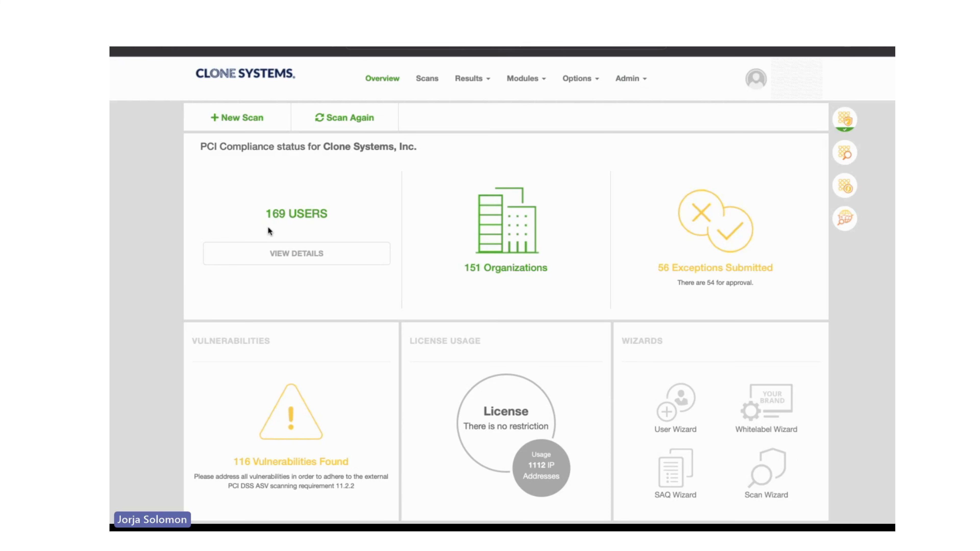
pyautogui.moveTo(290, 418)
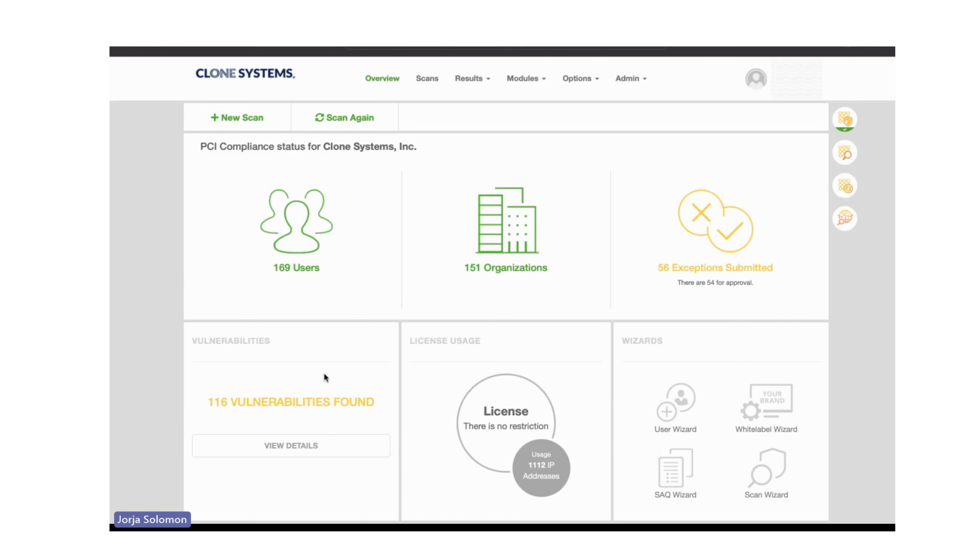
pyautogui.moveTo(517, 403)
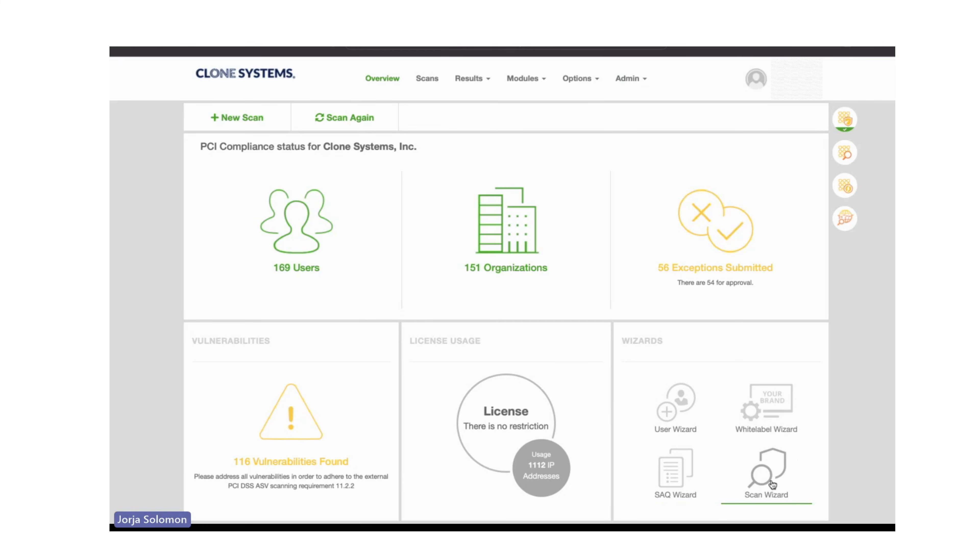
pyautogui.moveTo(545, 267)
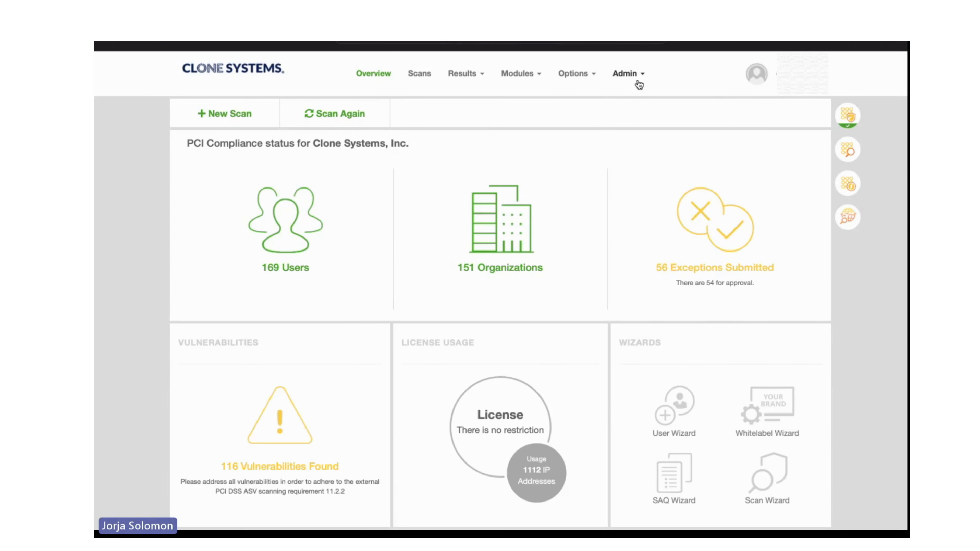
# Open the portal preferences and review the company name, phone support, email support, company URL and portal URL options.
pyautogui.click(628, 73)
pyautogui.click(643, 243)
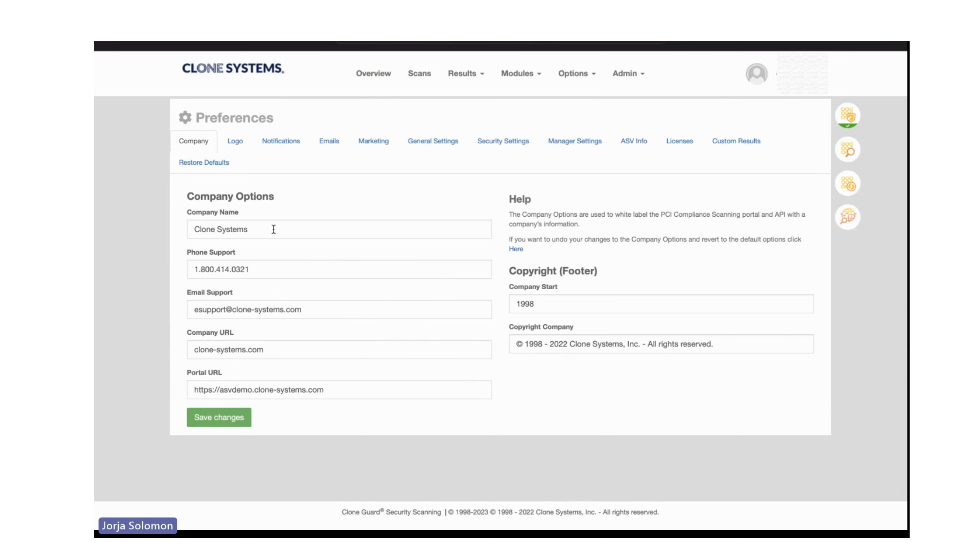
pyautogui.moveTo(272, 229); pyautogui.dragTo(183, 230)
pyautogui.moveTo(267, 270); pyautogui.dragTo(161, 270)
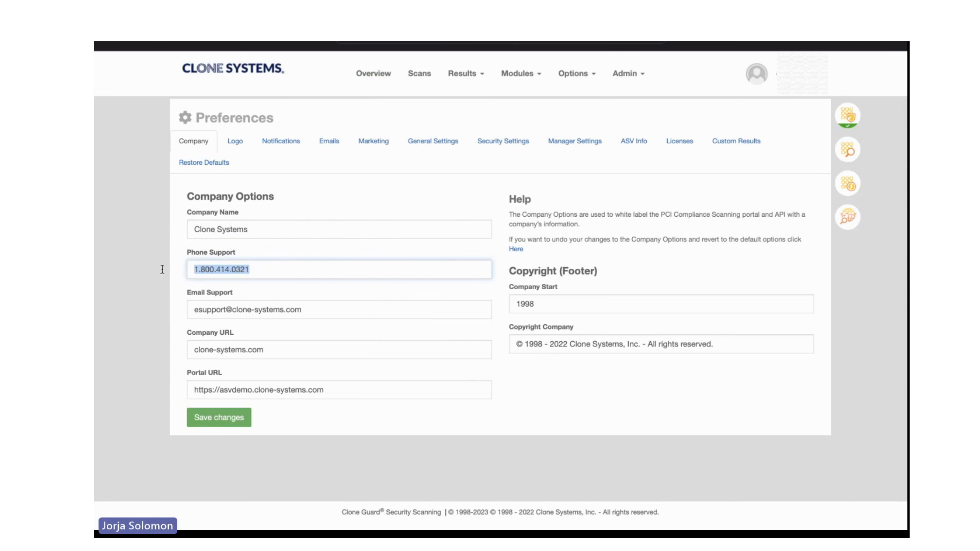
pyautogui.moveTo(324, 309); pyautogui.dragTo(170, 310)
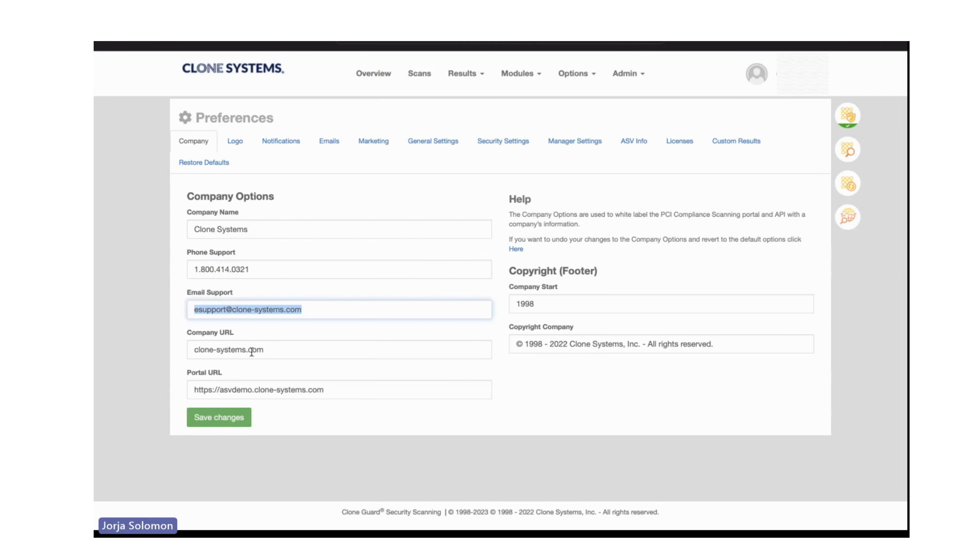
pyautogui.moveTo(265, 350); pyautogui.dragTo(184, 354)
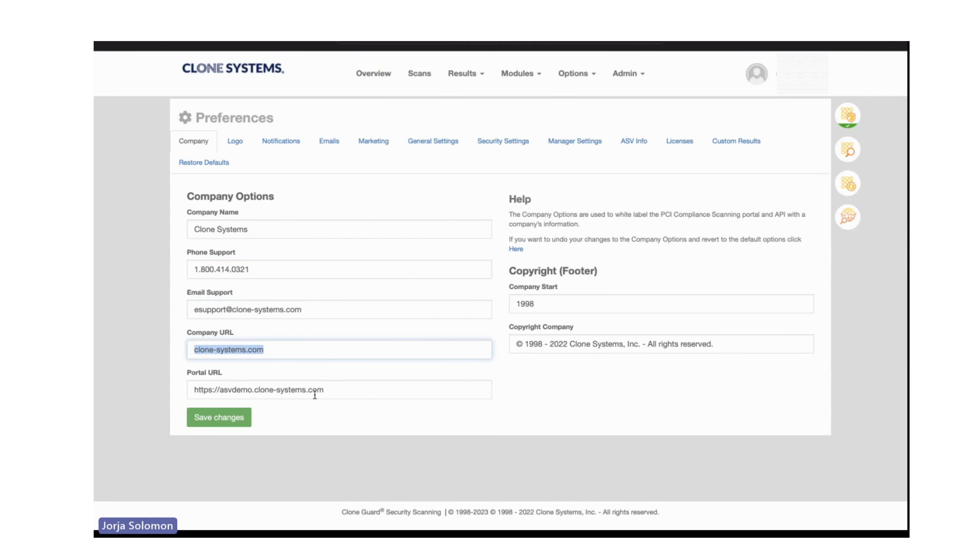
pyautogui.moveTo(315, 390); pyautogui.dragTo(189, 387)
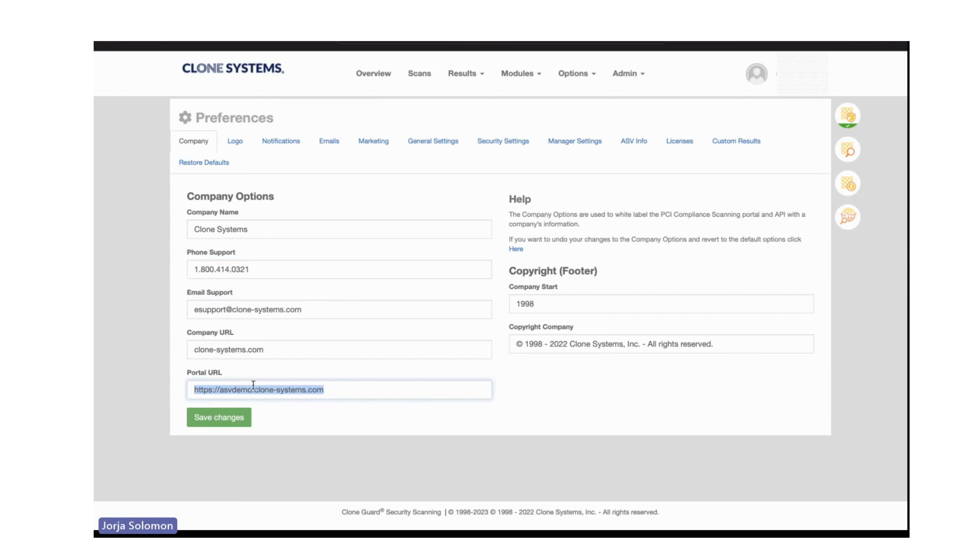
pyautogui.click(326, 370)
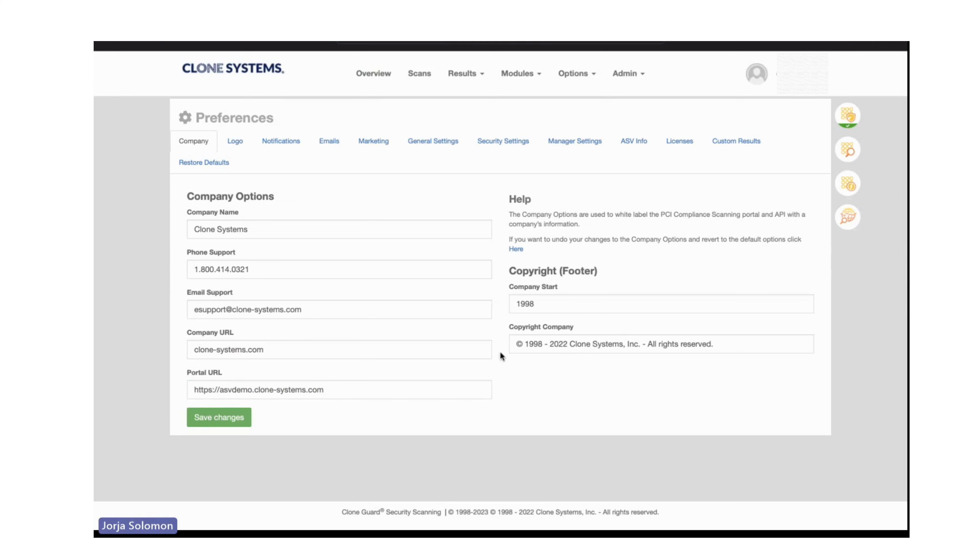
# Review the logo options and the notification options, including the scan notification message template, in the preferences.
pyautogui.click(236, 141)
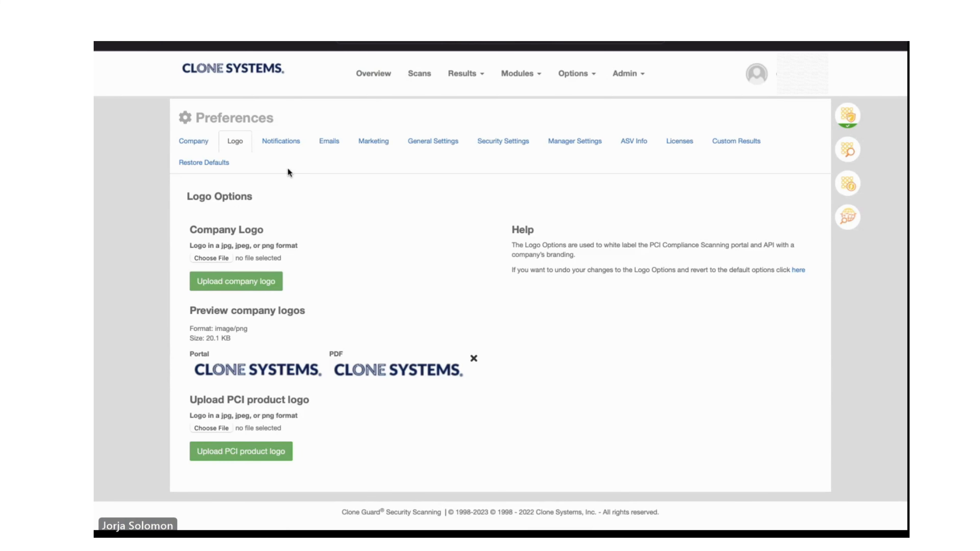
pyautogui.click(282, 142)
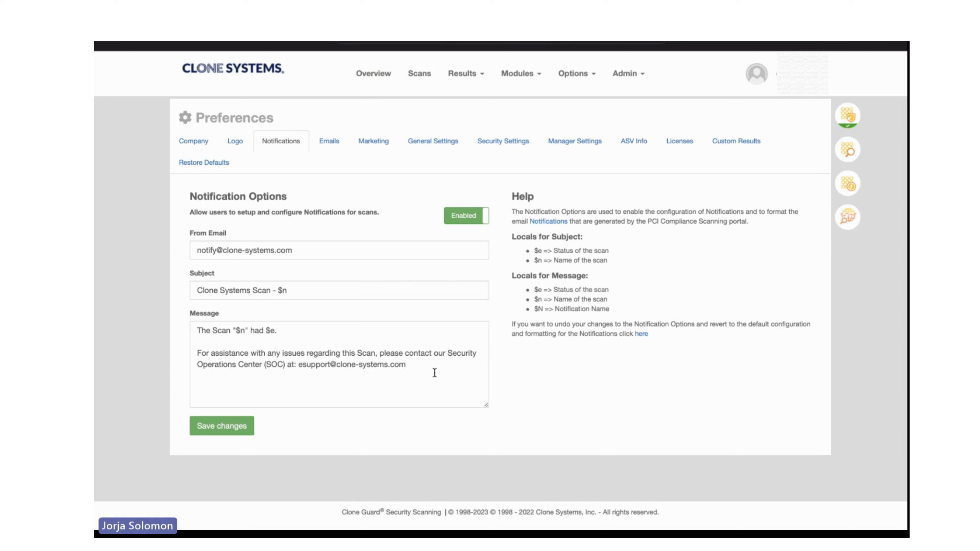
pyautogui.moveTo(317, 372); pyautogui.dragTo(187, 325)
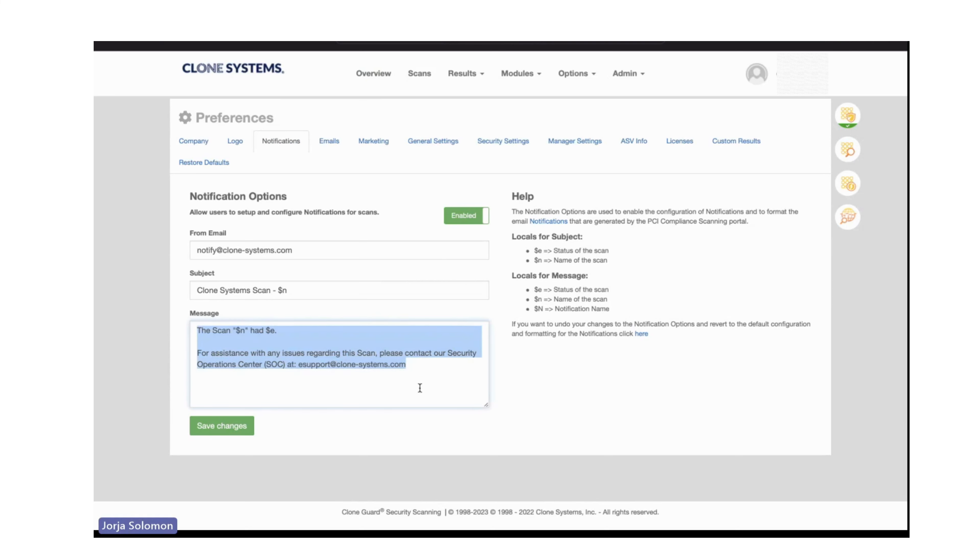
pyautogui.click(572, 391)
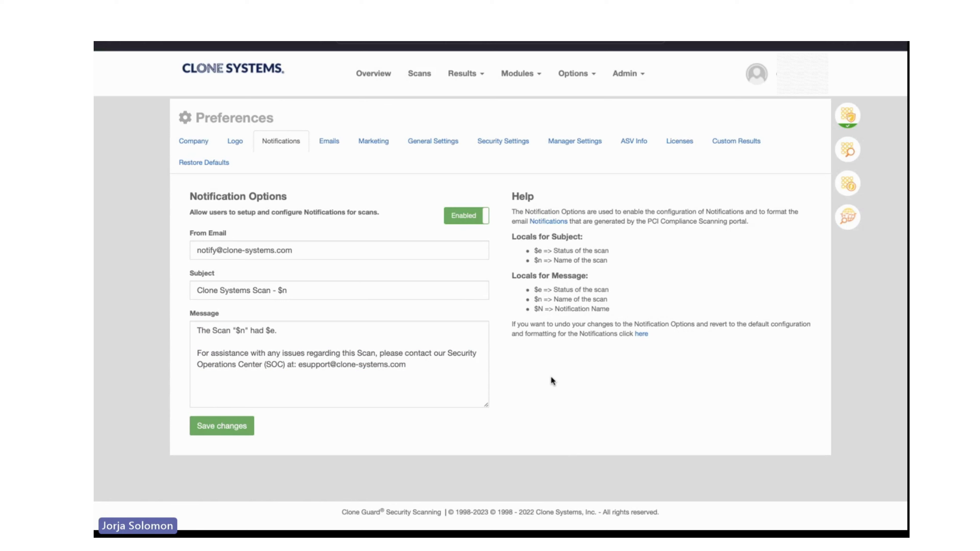
pyautogui.click(470, 218)
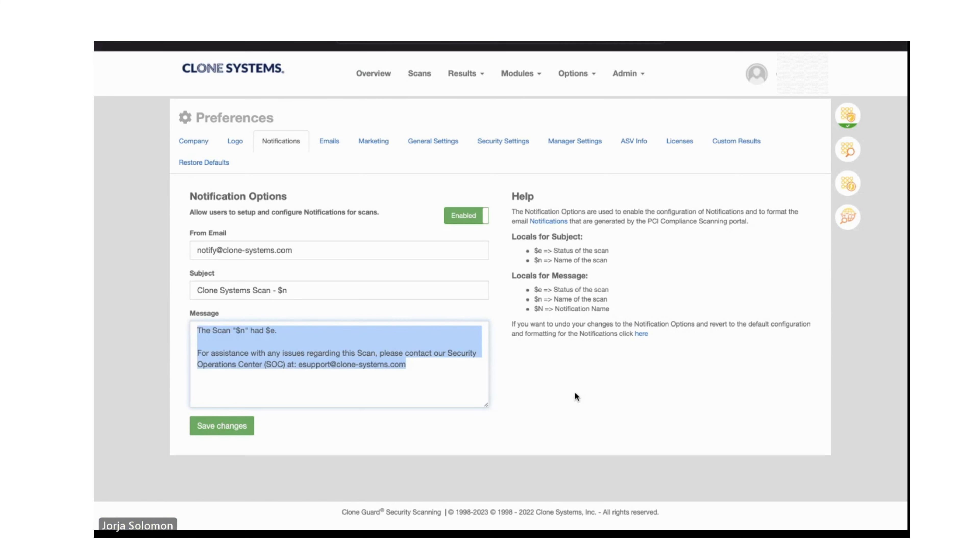
pyautogui.click(574, 392)
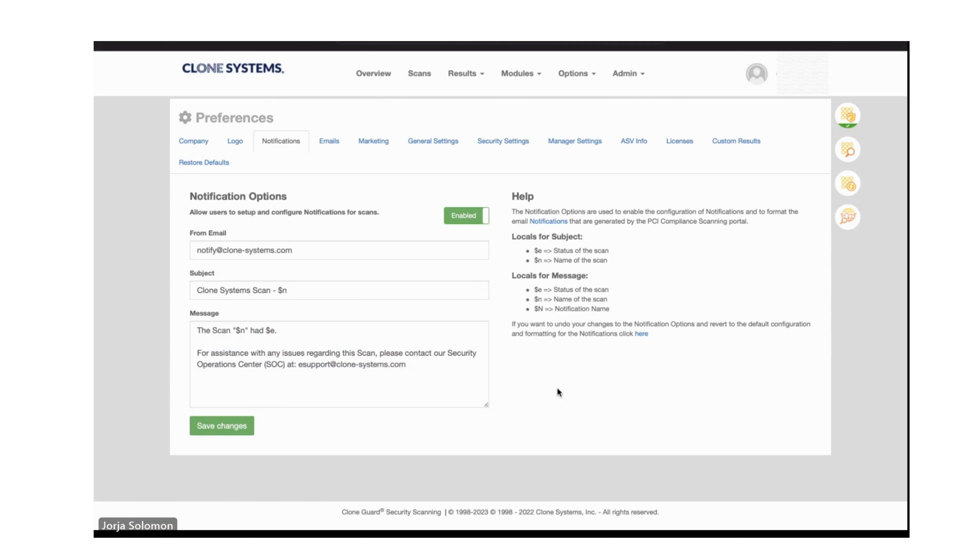
# Review the email options, and preview the marketing demo page from the marketing options.
pyautogui.click(328, 148)
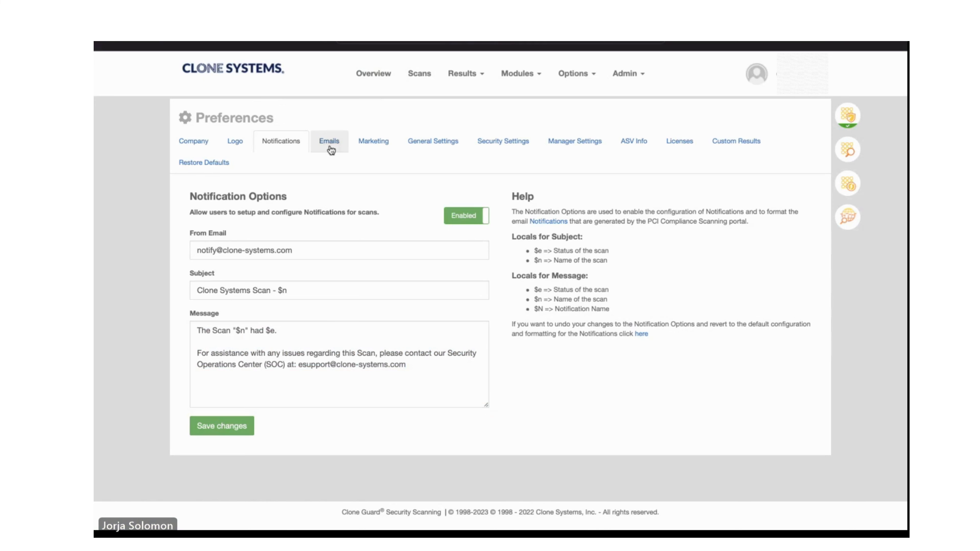
pyautogui.scroll(-1, 546, 378)
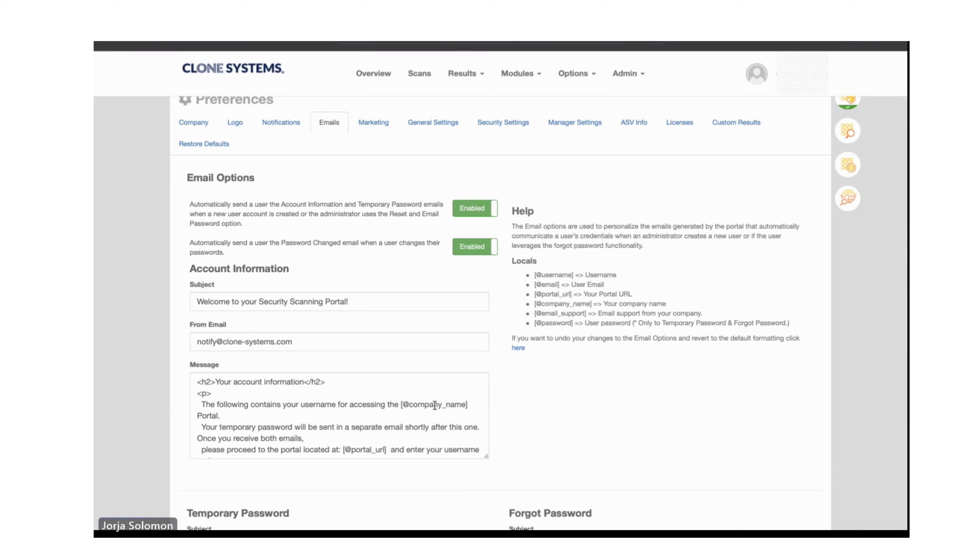
pyautogui.click(381, 129)
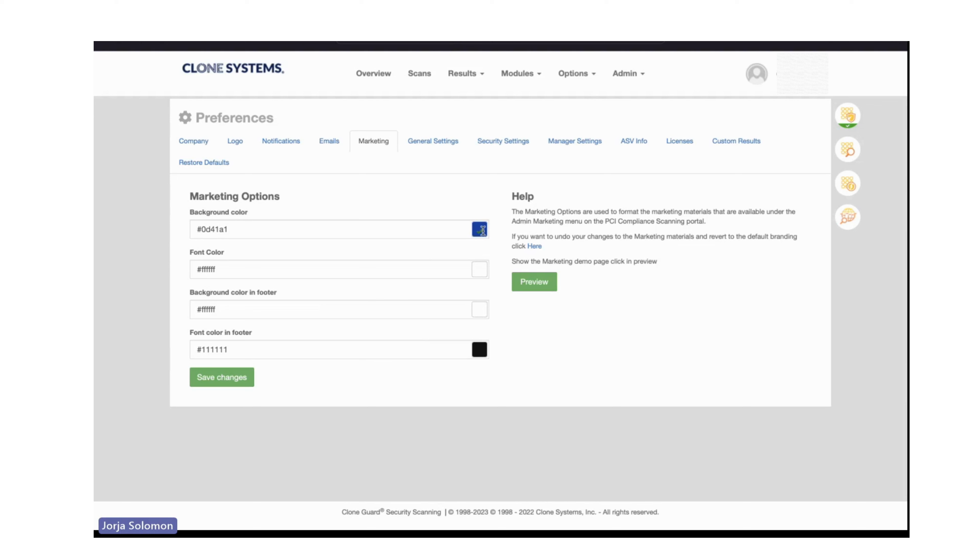
pyautogui.click(535, 285)
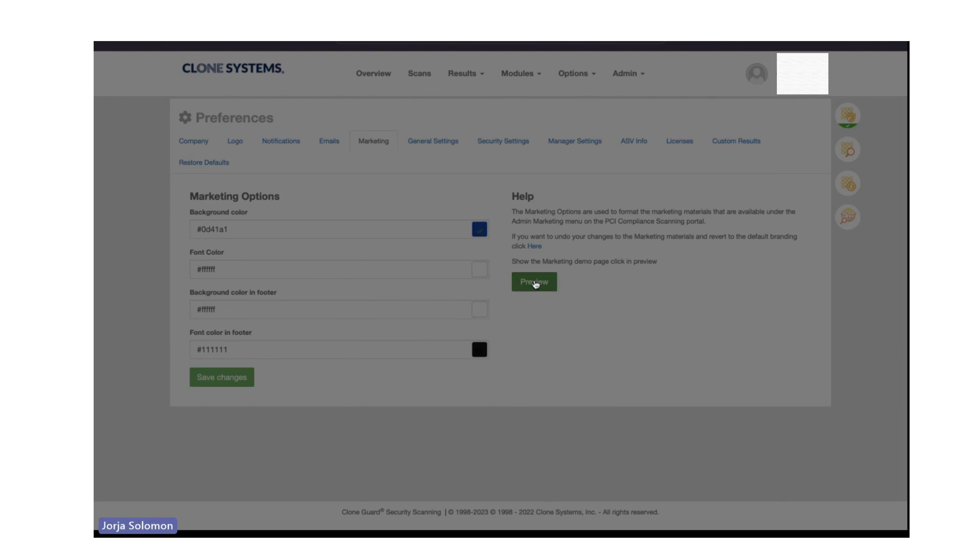
pyautogui.scroll(-6, 536, 284)
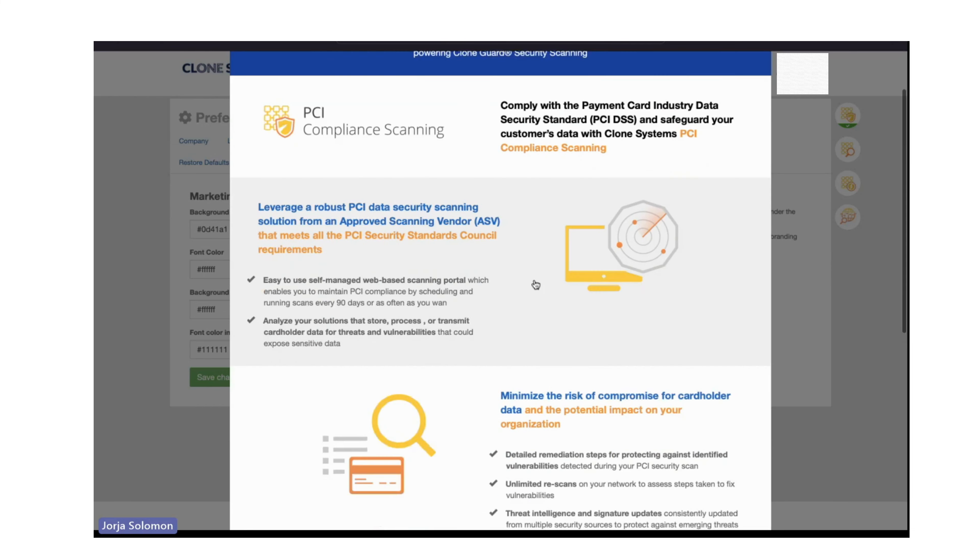
pyautogui.scroll(-6, 533, 280)
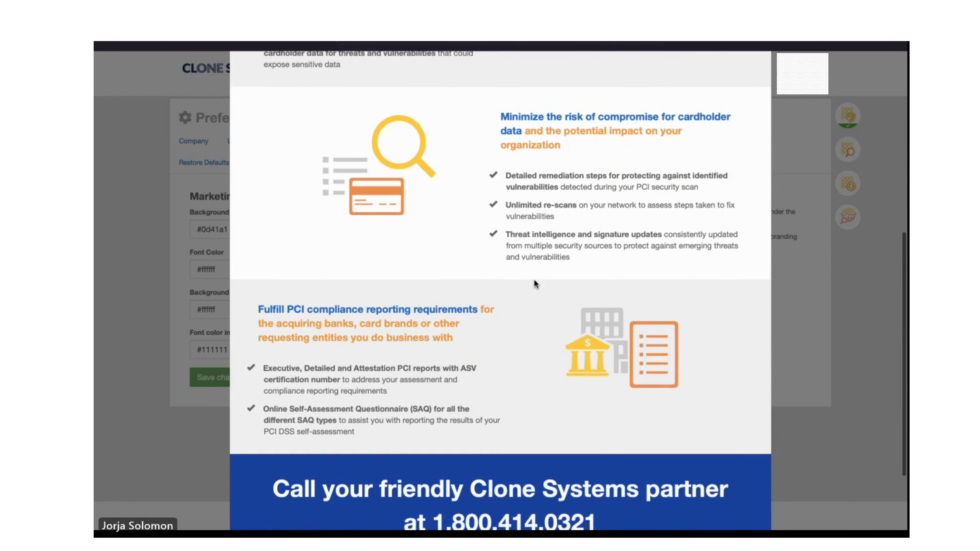
pyautogui.scroll(5, 536, 289)
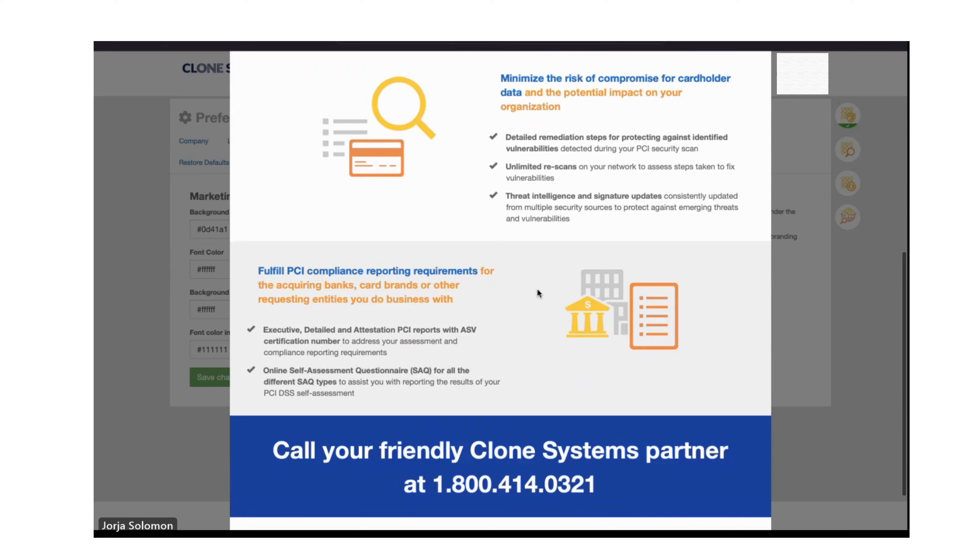
pyautogui.scroll(8, 537, 290)
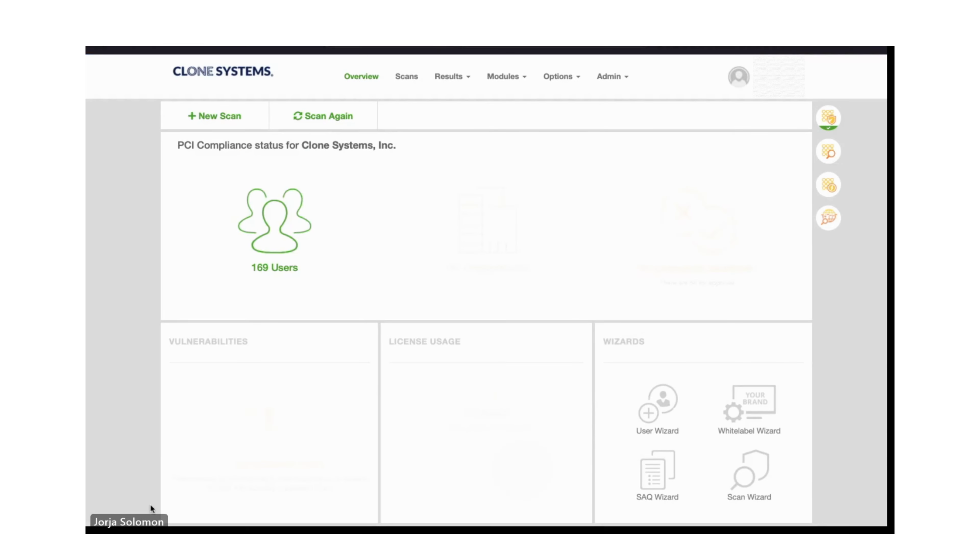
# From the overview's organizations details, start a new organization named "Ron Computer Shop".
pyautogui.moveTo(478, 251)
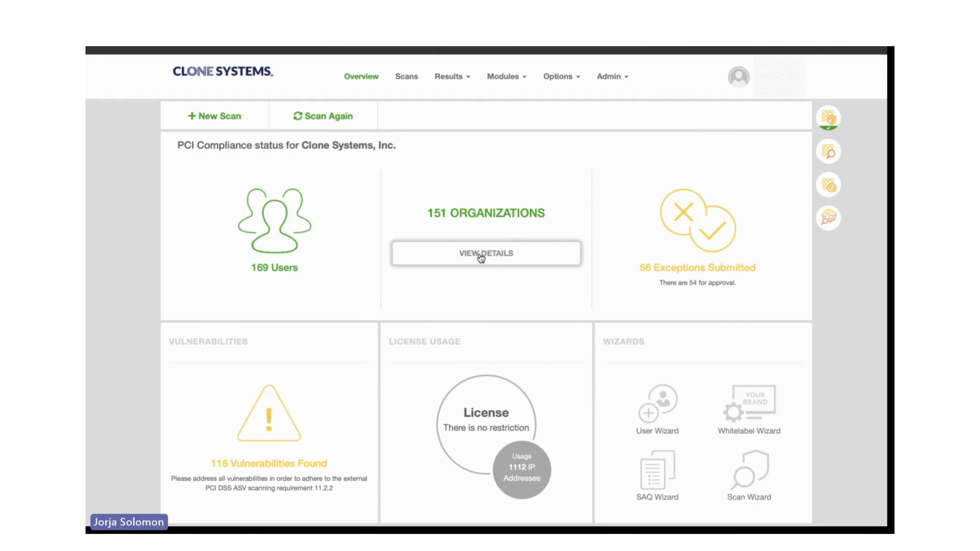
pyautogui.click(482, 258)
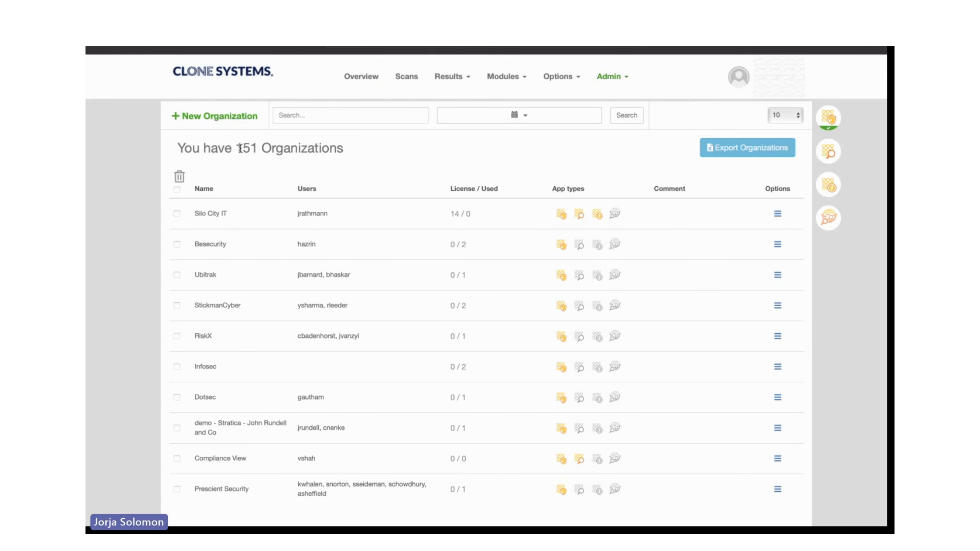
pyautogui.click(208, 119)
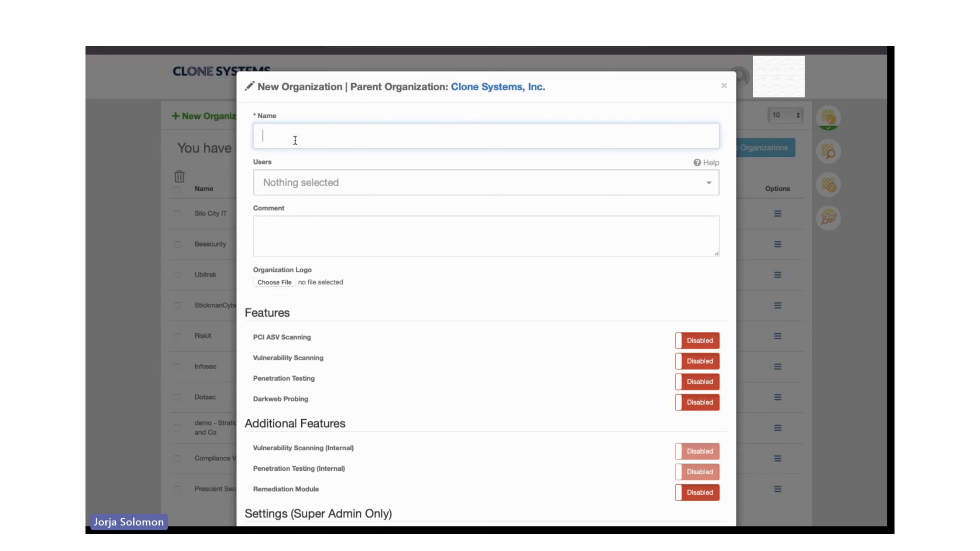
pyautogui.write('Ron Computer Shop')
pyautogui.click(511, 342)
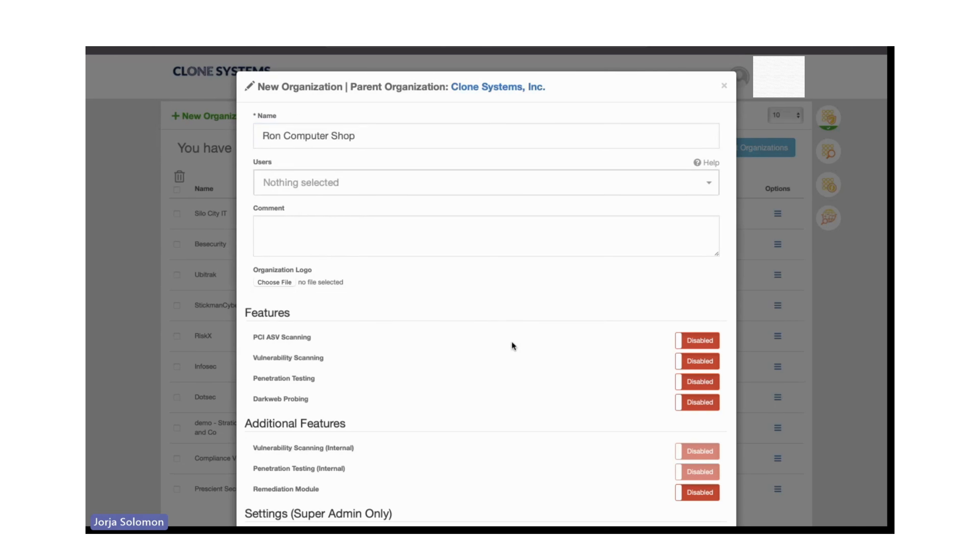
# Enable PCI ASV Scanning and the Remediation Module for the new organization, and review its license settings.
pyautogui.click(693, 339)
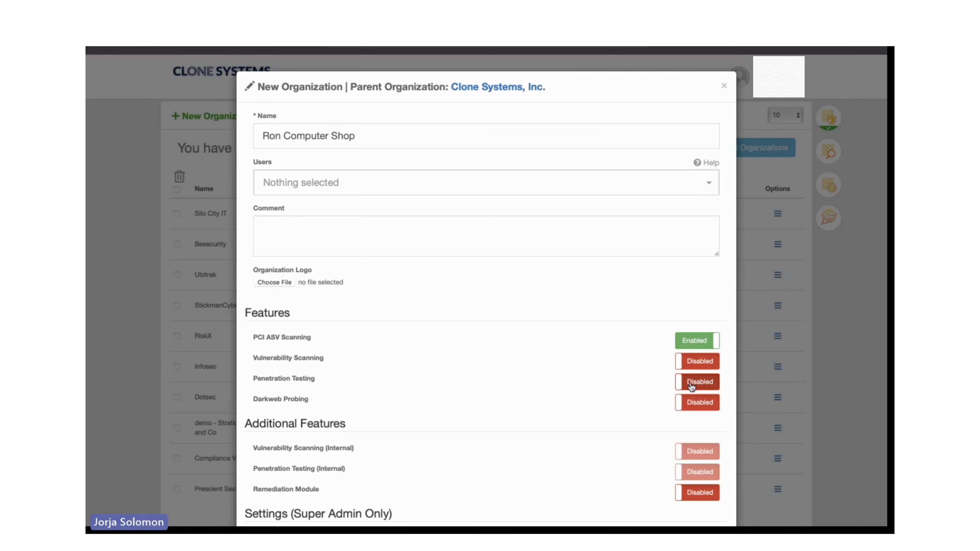
pyautogui.scroll(-3, 691, 387)
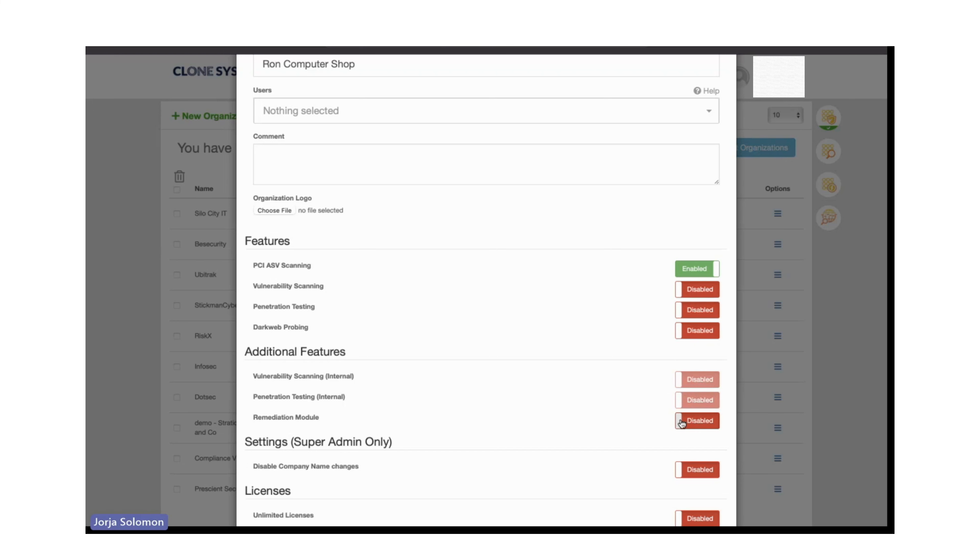
pyautogui.click(690, 425)
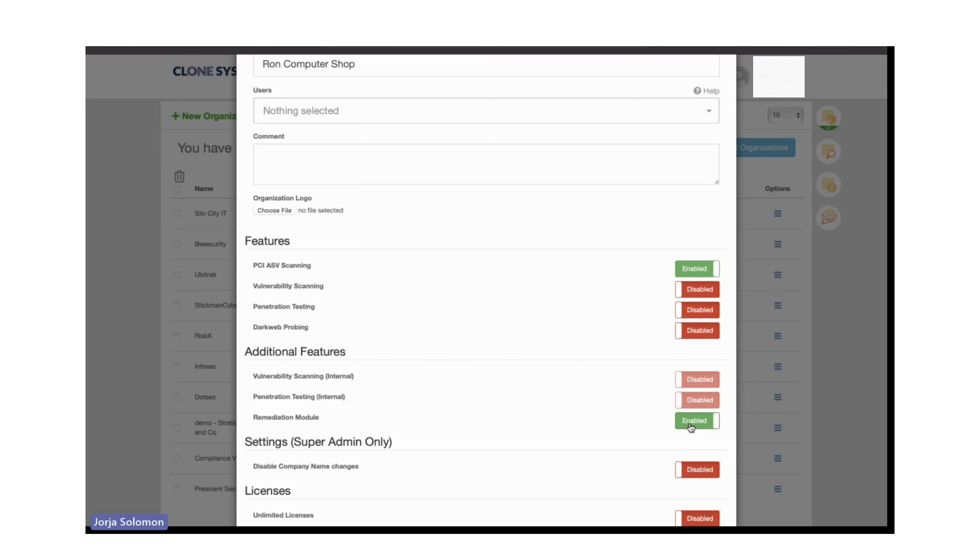
pyautogui.scroll(-5, 593, 423)
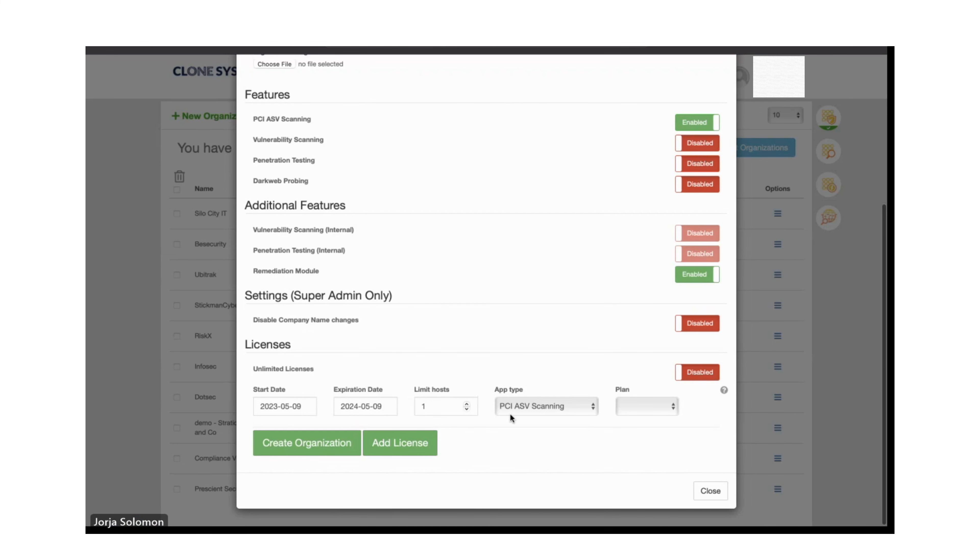
pyautogui.scroll(1, 510, 414)
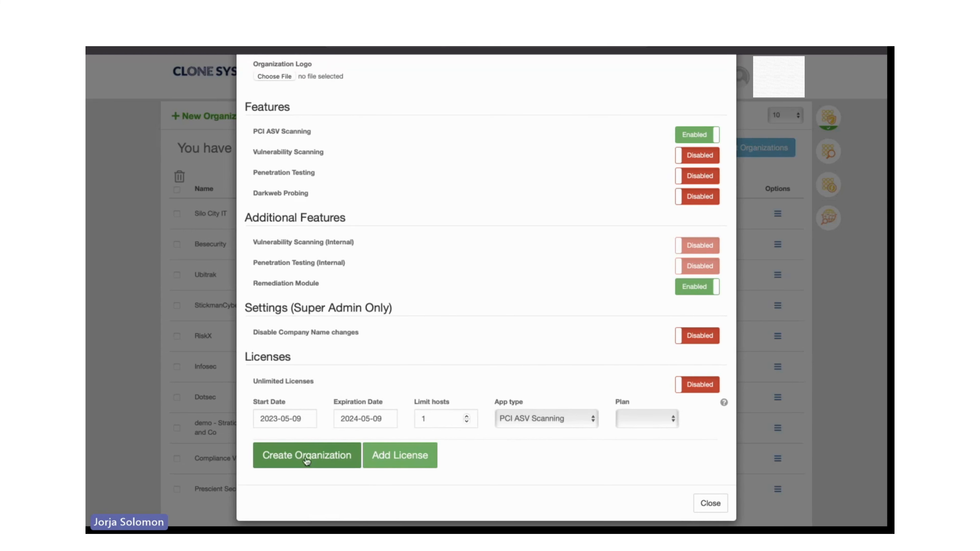
# Close the new organization form without creating it, and open a new user form from the overview's users details.
pyautogui.scroll(5, 559, 296)
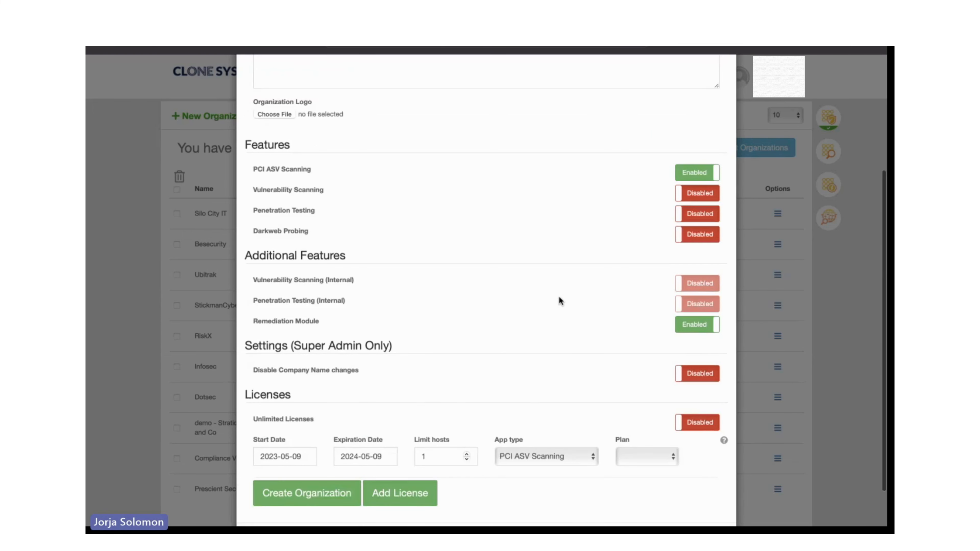
pyautogui.click(724, 90)
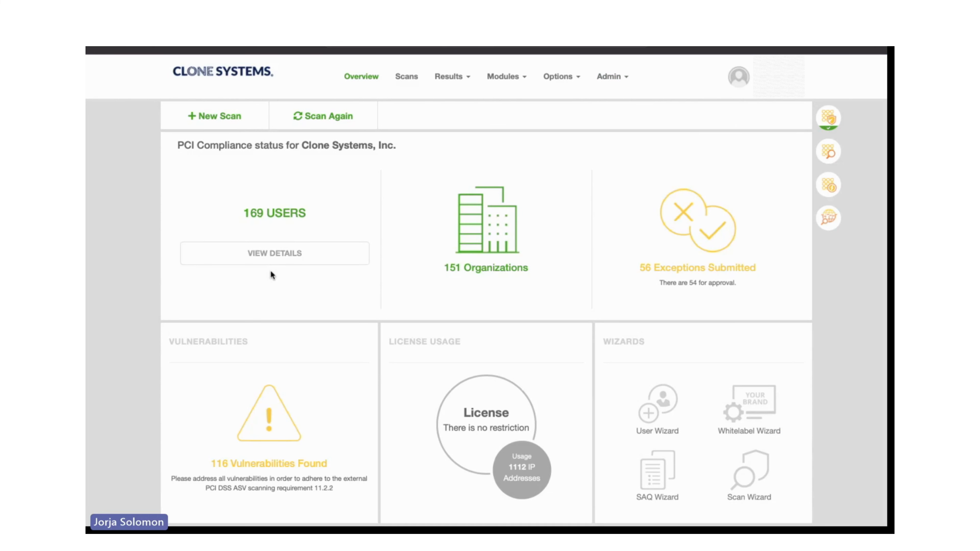
pyautogui.click(265, 255)
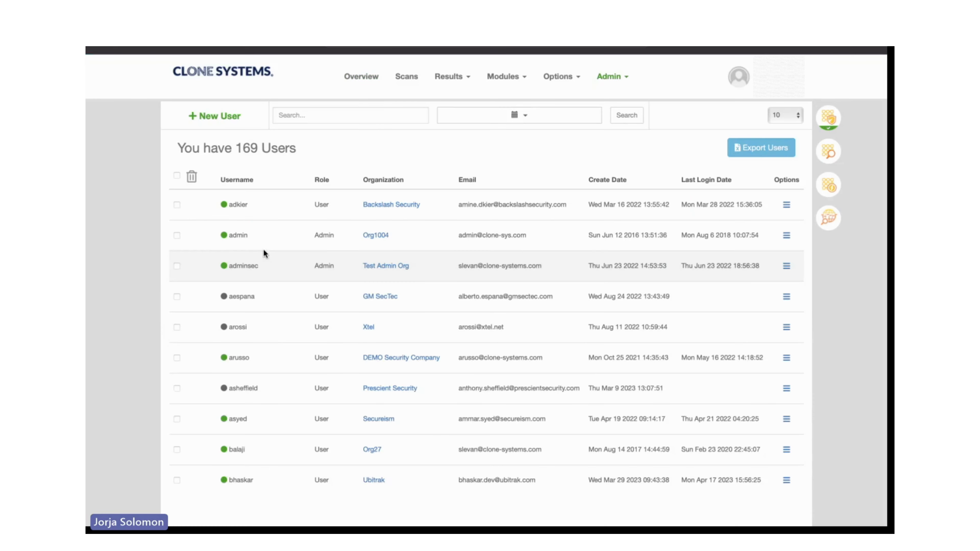
pyautogui.click(211, 123)
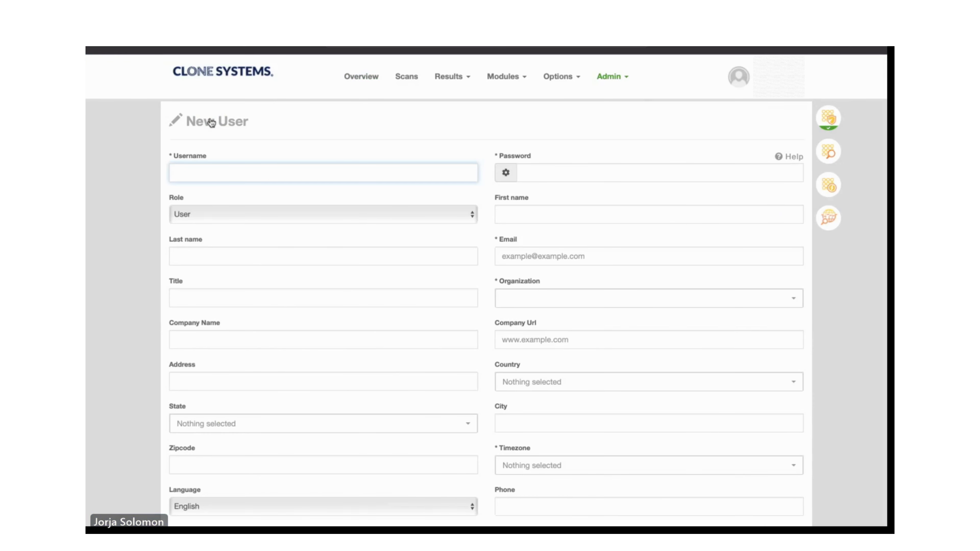
# Review the role choices and the list of selectable organizations in the new user form, keeping the User role.
pyautogui.click(191, 214)
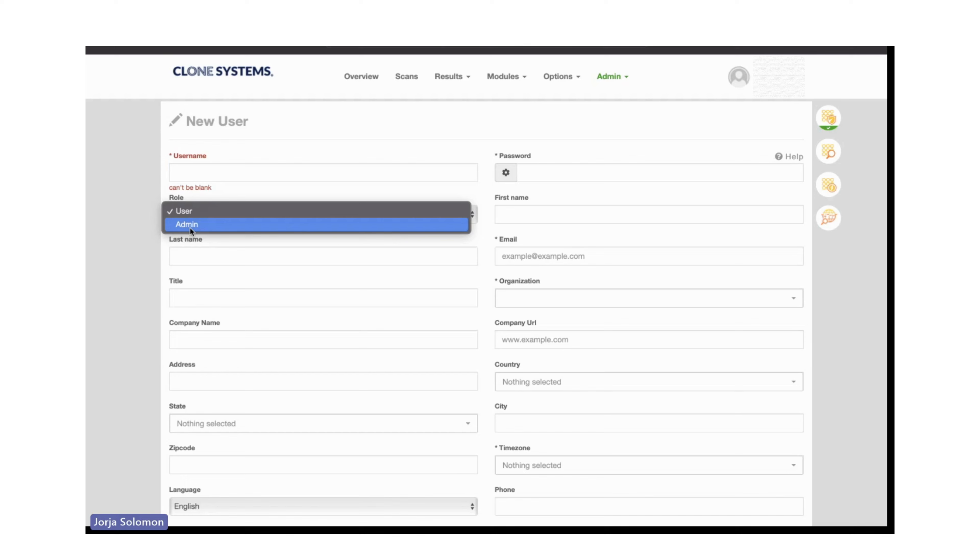
pyautogui.click(188, 211)
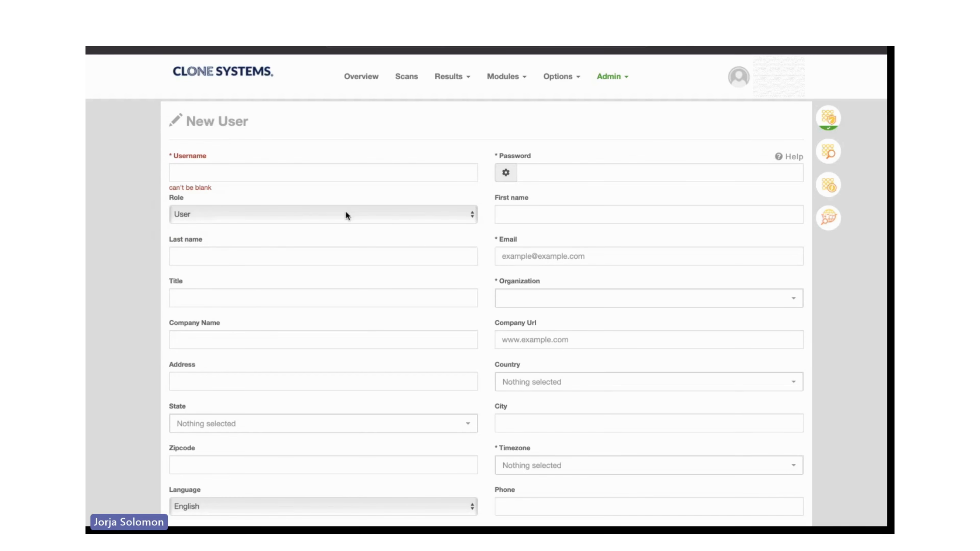
pyautogui.click(539, 305)
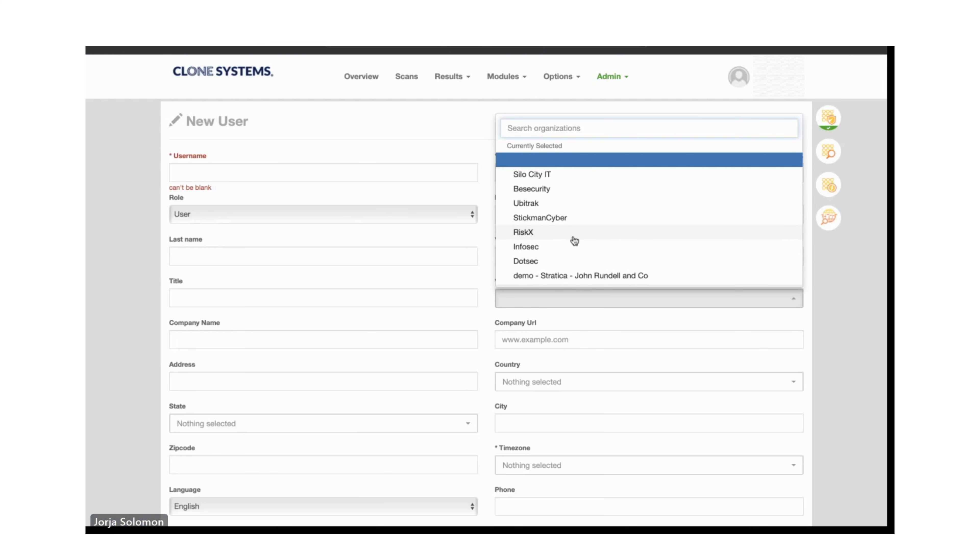
pyautogui.click(120, 302)
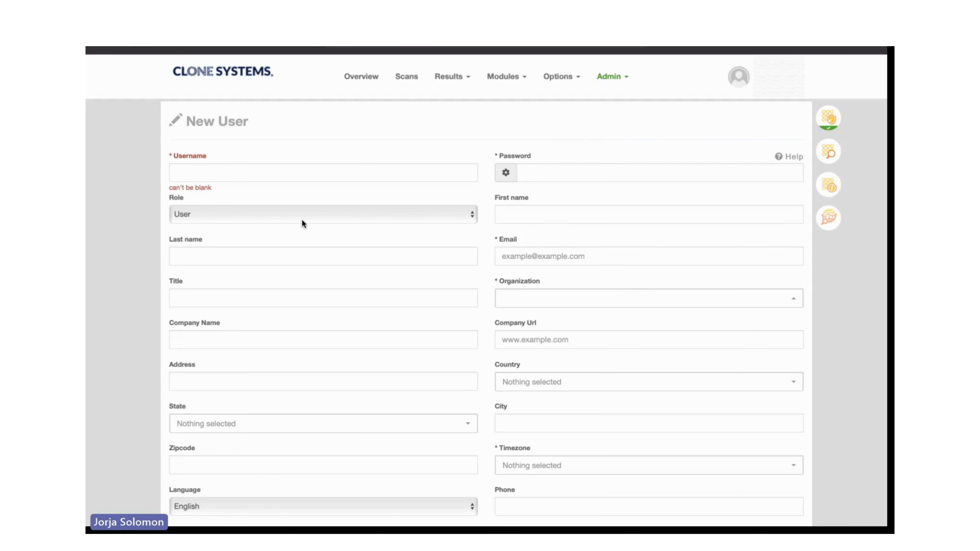
# Examine the required and remaining fields of the new user form, and return to the overview without creating a user.
pyautogui.click(193, 174)
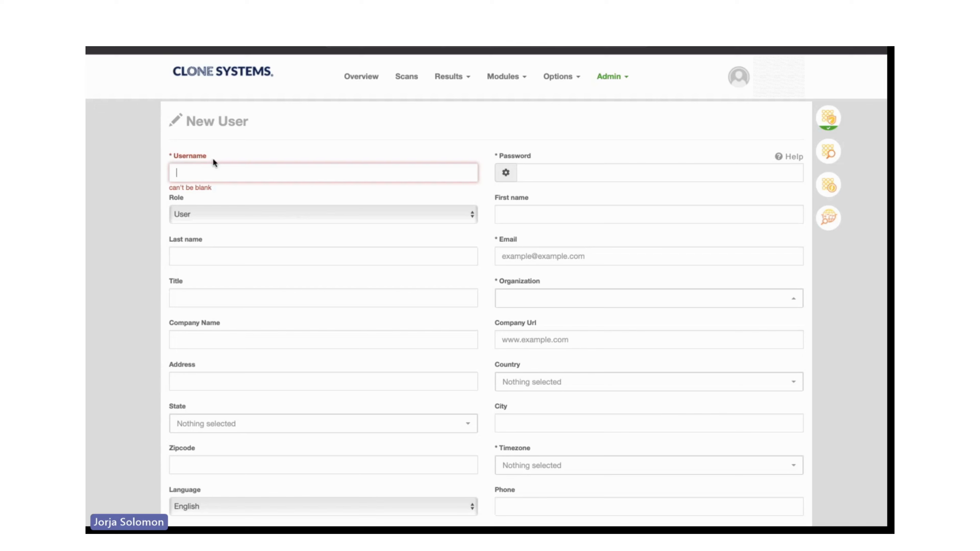
pyautogui.click(510, 142)
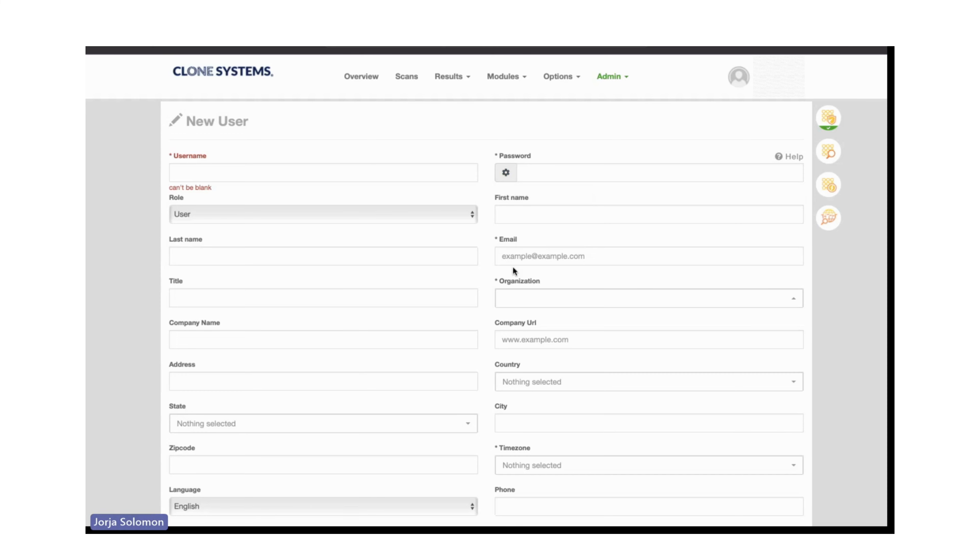
pyautogui.click(515, 255)
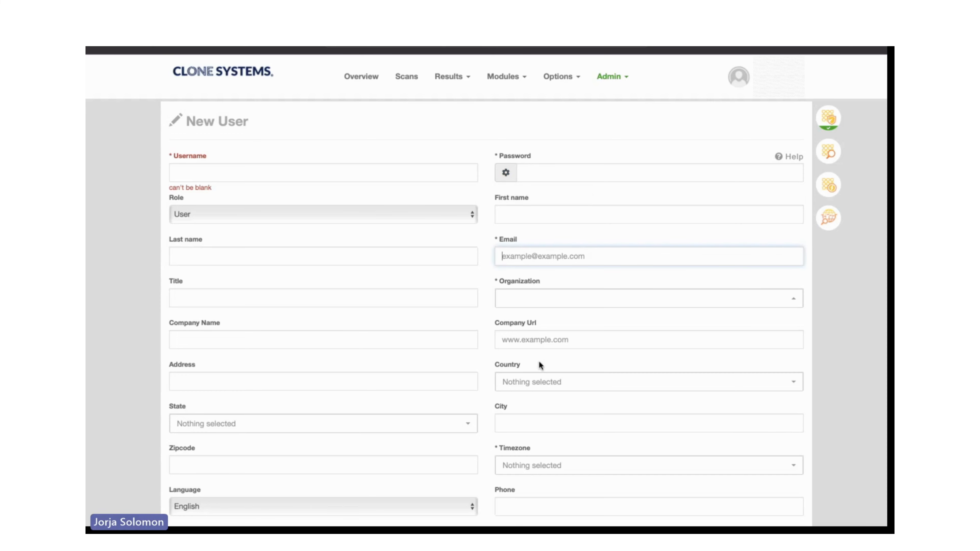
pyautogui.scroll(-3, 541, 367)
pyautogui.scroll(-5, 540, 399)
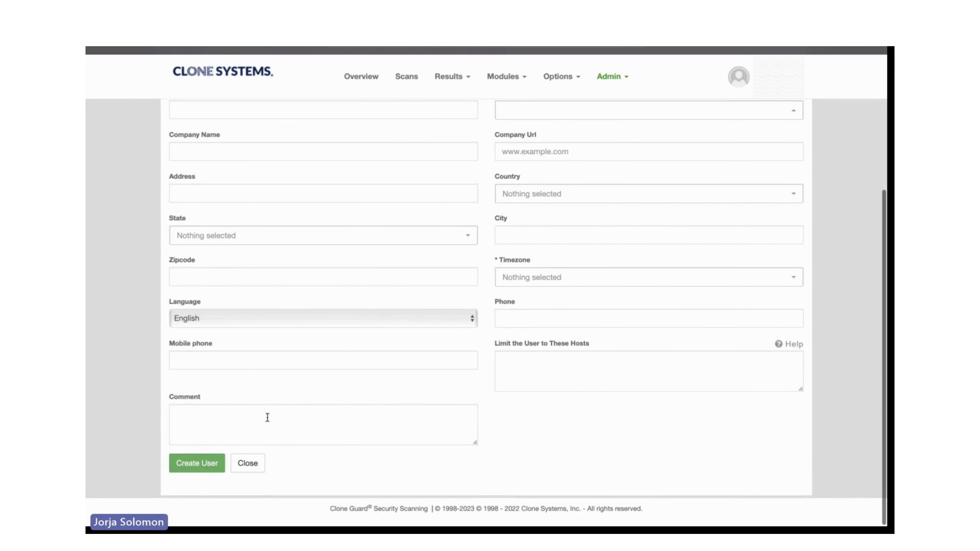
pyautogui.scroll(3, 267, 416)
pyautogui.scroll(3, 267, 417)
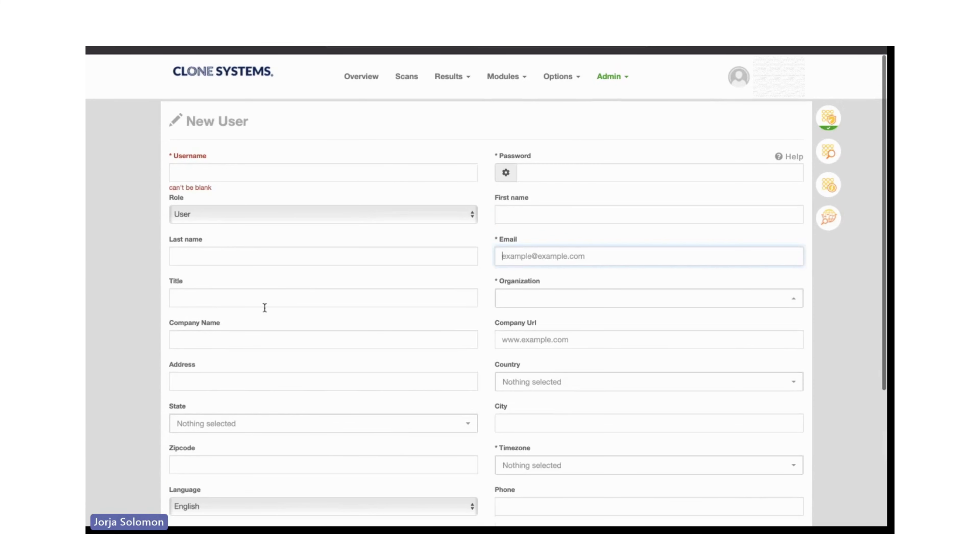
pyautogui.click(231, 71)
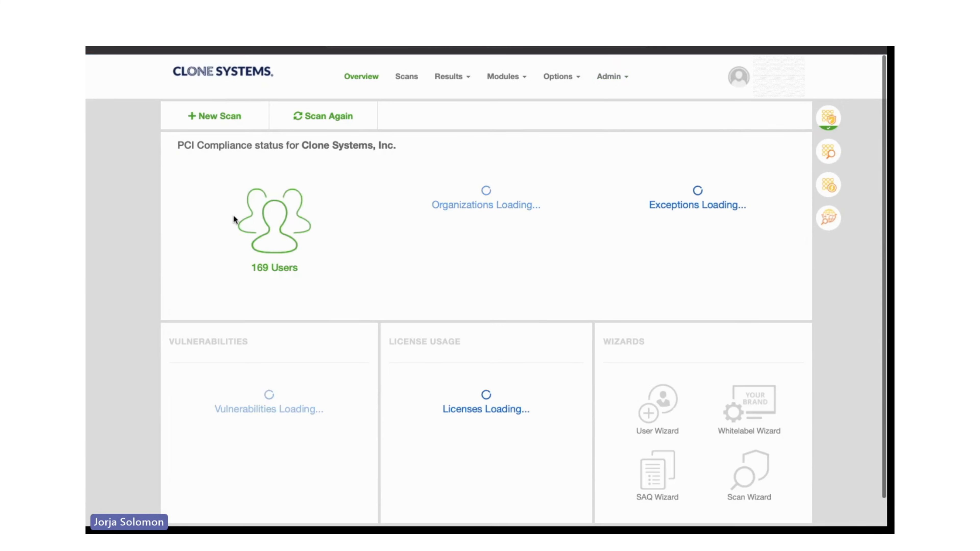
# Search the users list by partial username, switch to the active DEMO Security Company user, and review that user's compliance dashboard.
pyautogui.click(263, 256)
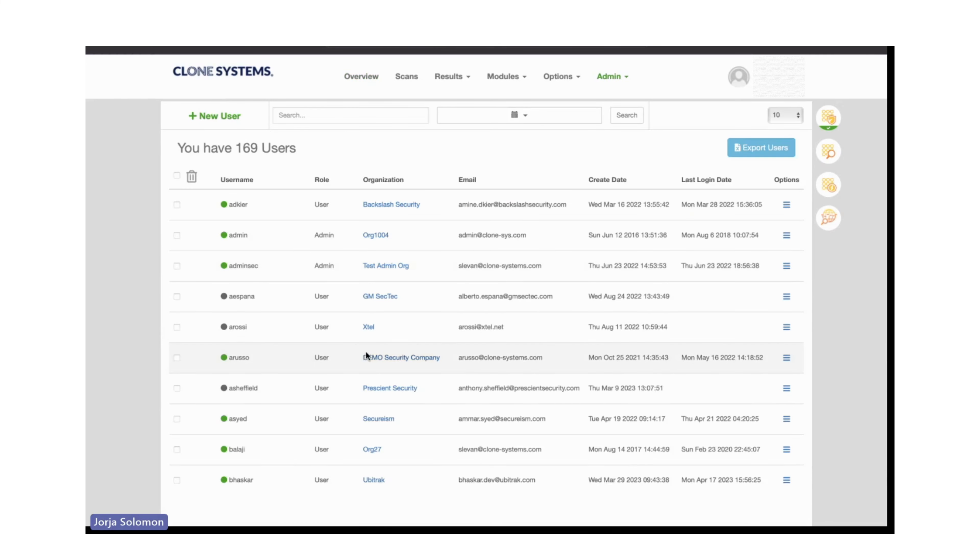
pyautogui.click(298, 114)
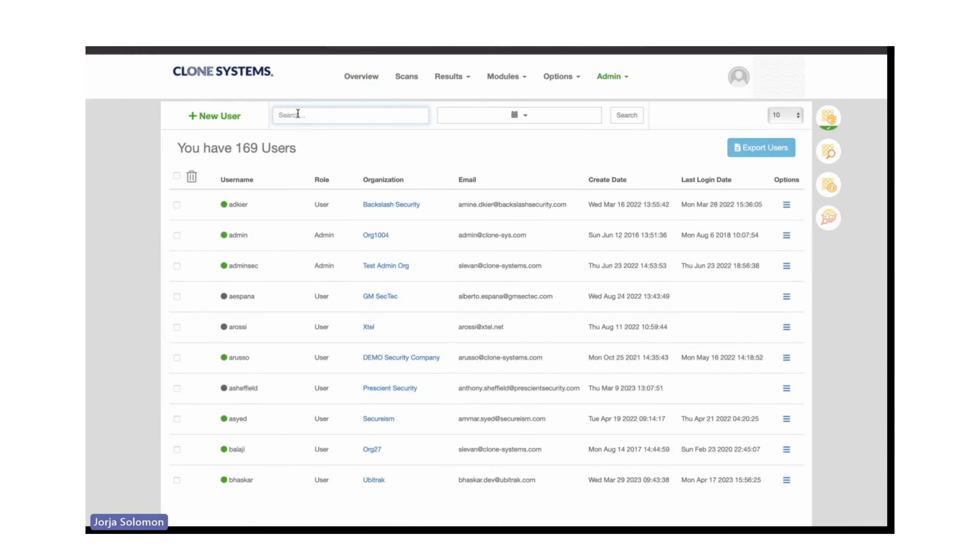
pyautogui.write('eham')
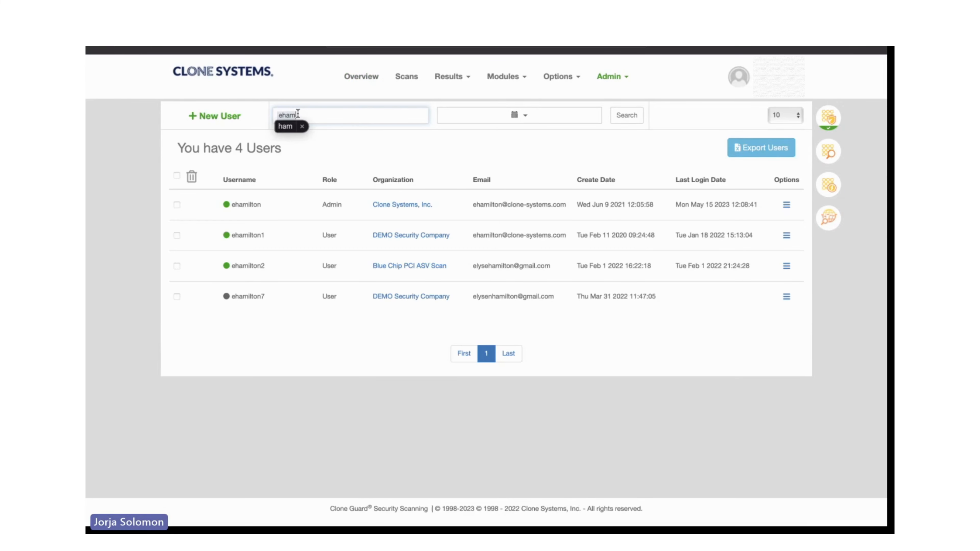
pyautogui.click(787, 237)
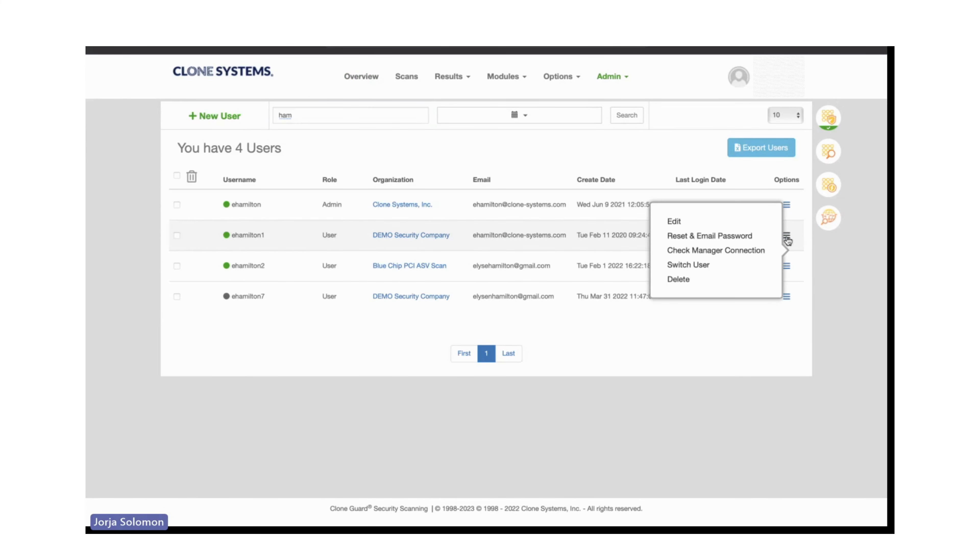
pyautogui.click(690, 265)
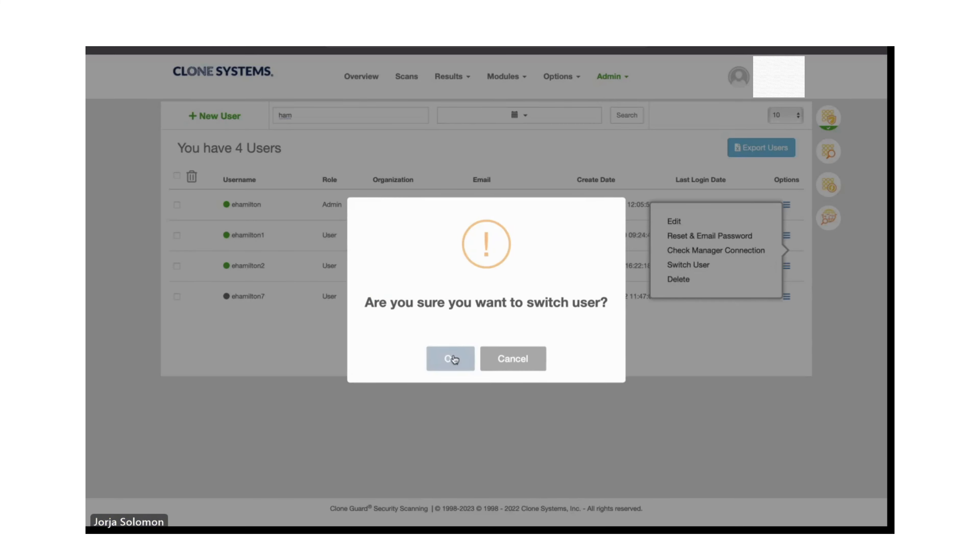
pyautogui.click(451, 359)
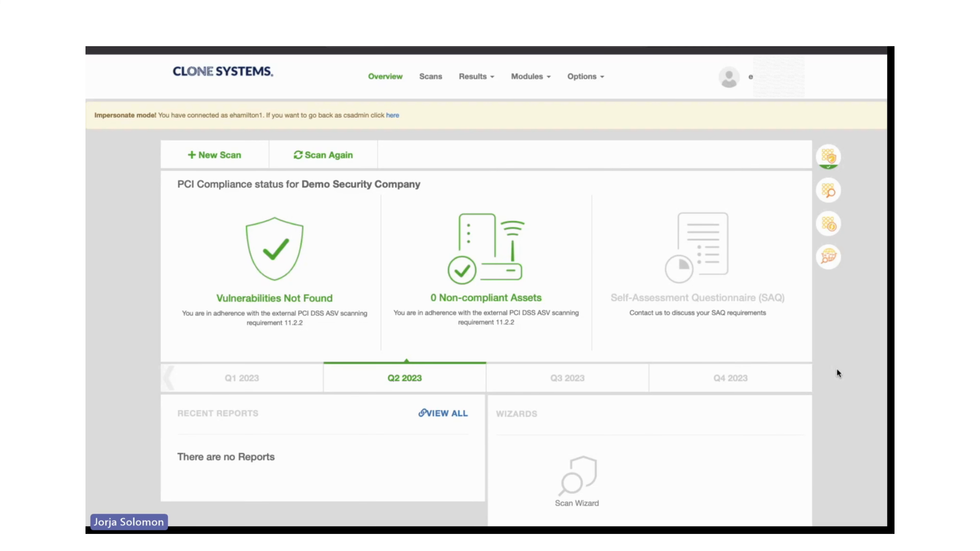
pyautogui.scroll(-1, 836, 368)
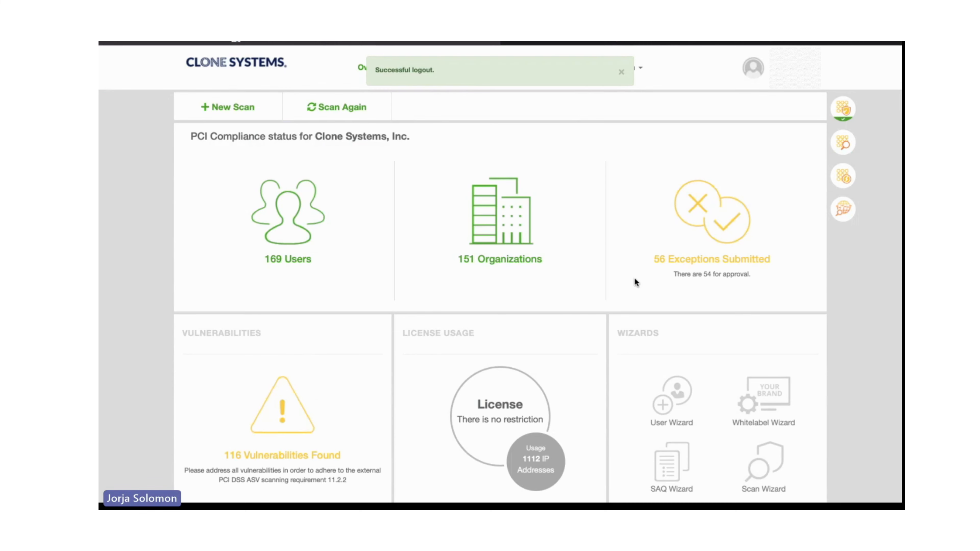
# From the admin overview, start the User Wizard and enter the username "Test", the password with its confirmation, and the user's email.
pyautogui.scroll(-2, 634, 277)
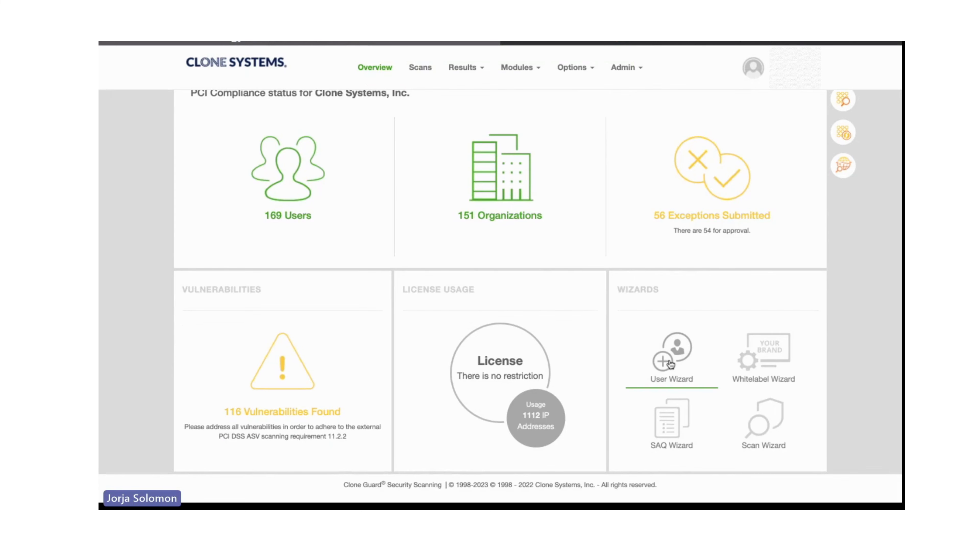
pyautogui.click(670, 364)
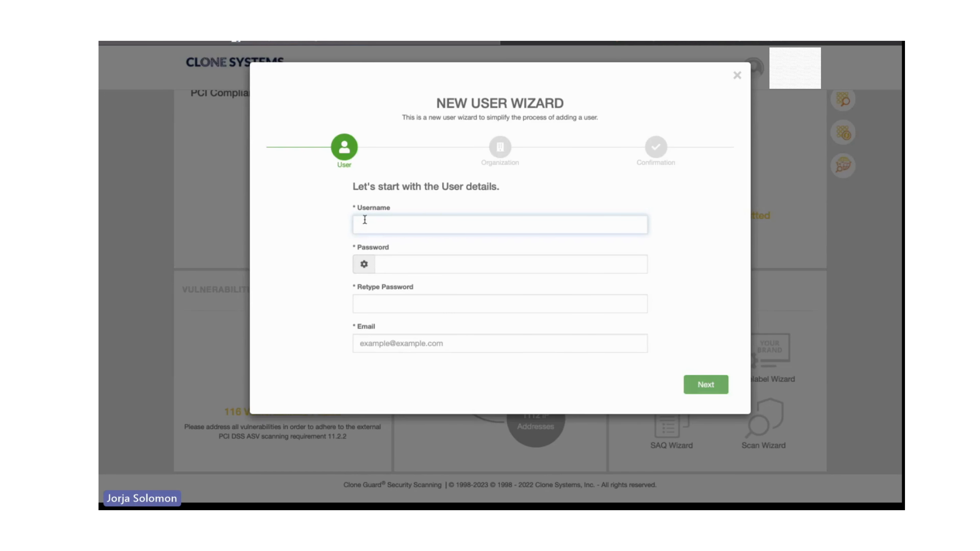
pyautogui.write('Test')
pyautogui.click(364, 264)
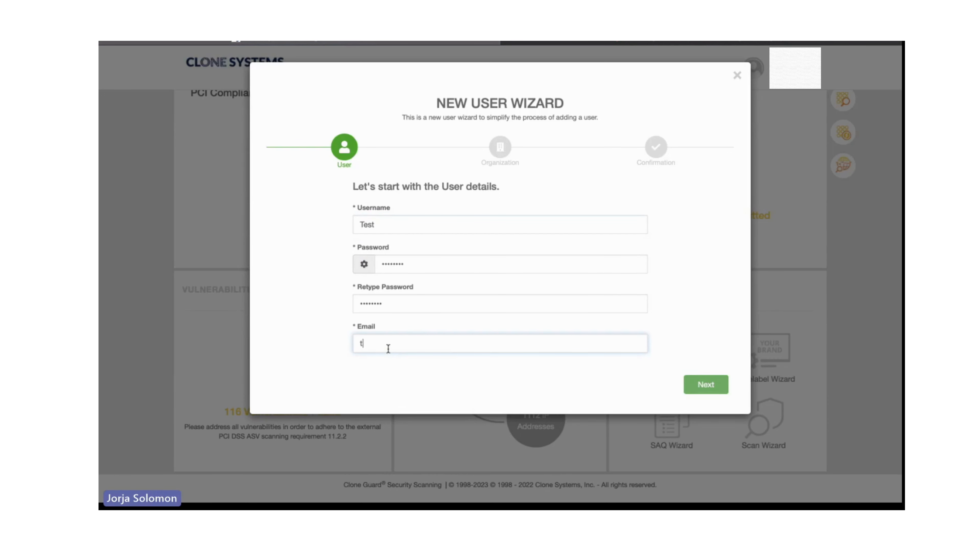
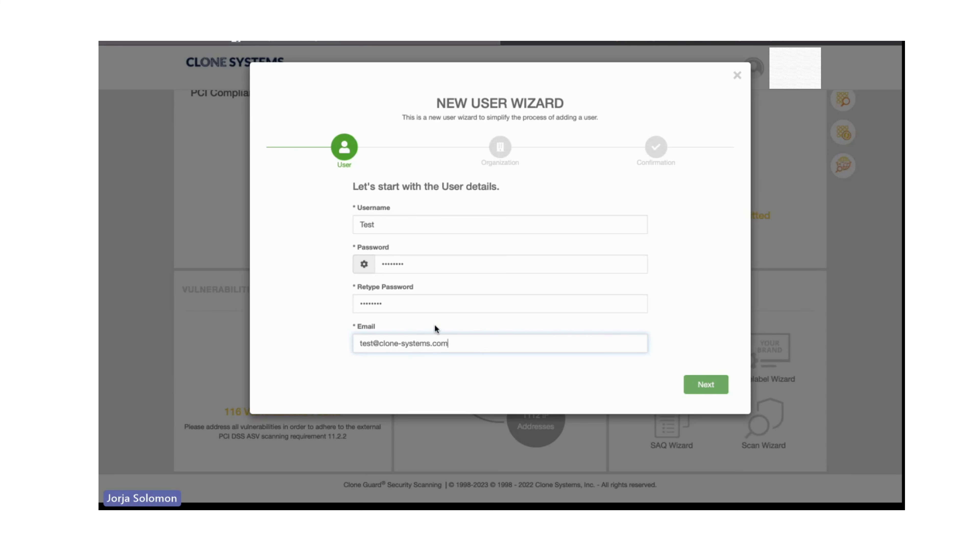
pyautogui.click(708, 387)
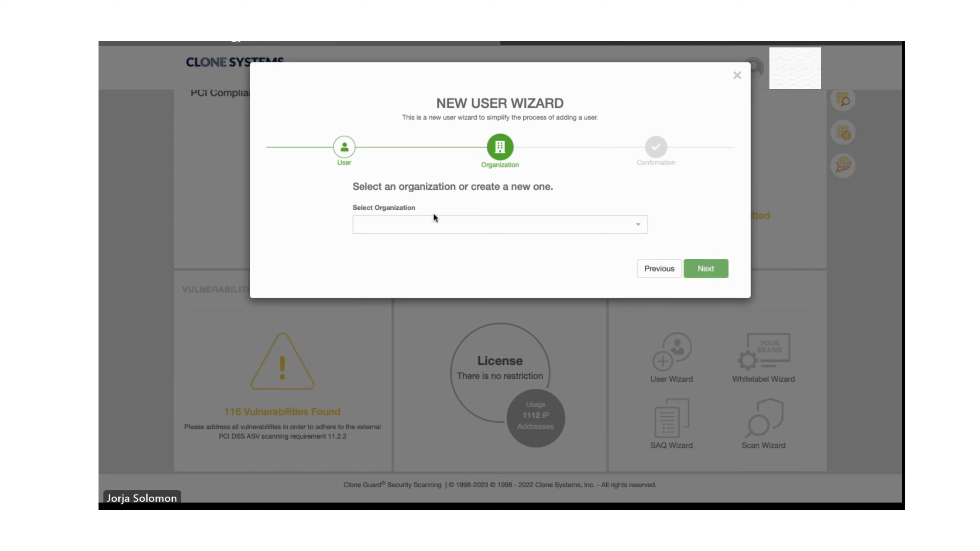
# Create a new organization named "Computer Solution" with the default license settings in the wizard, and create the user.
pyautogui.click(435, 223)
pyautogui.click(405, 247)
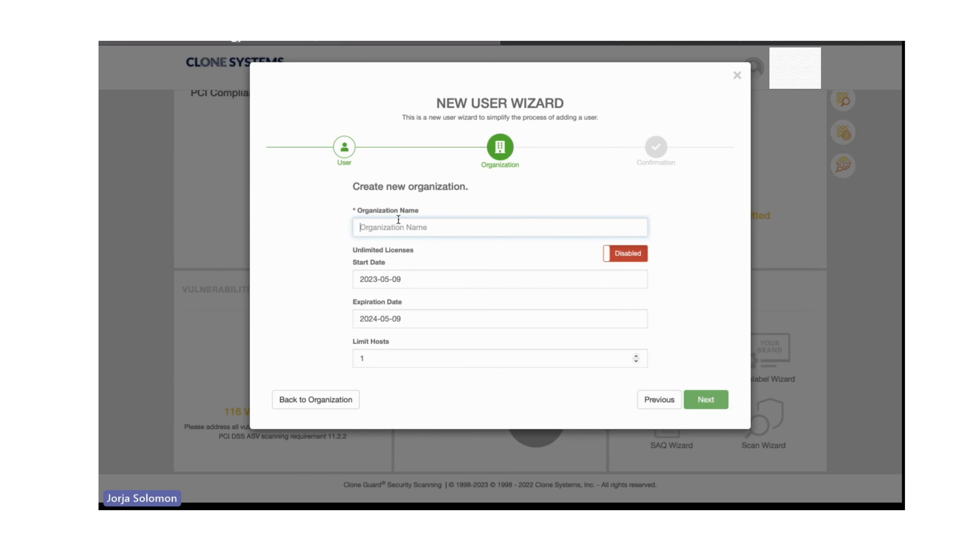
pyautogui.write('Computer So')
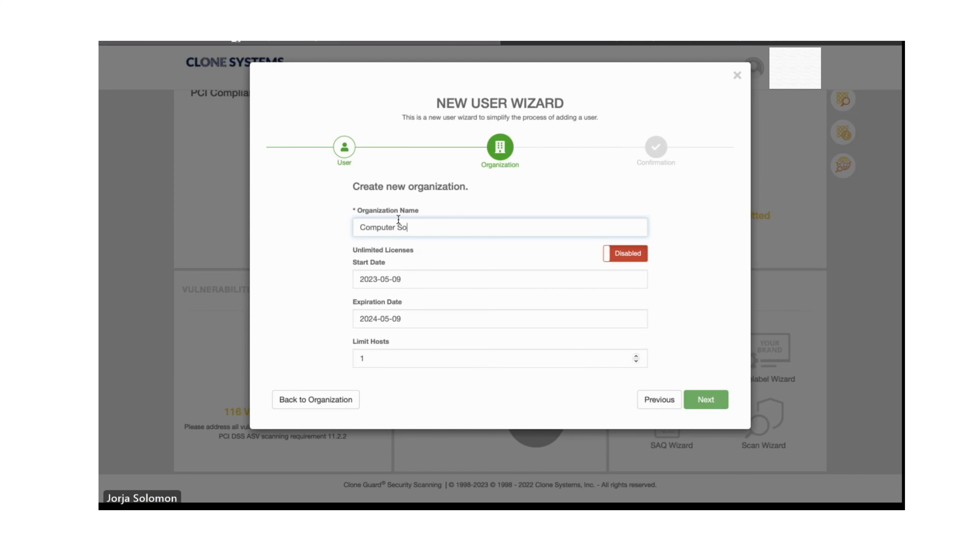
pyautogui.write('lution')
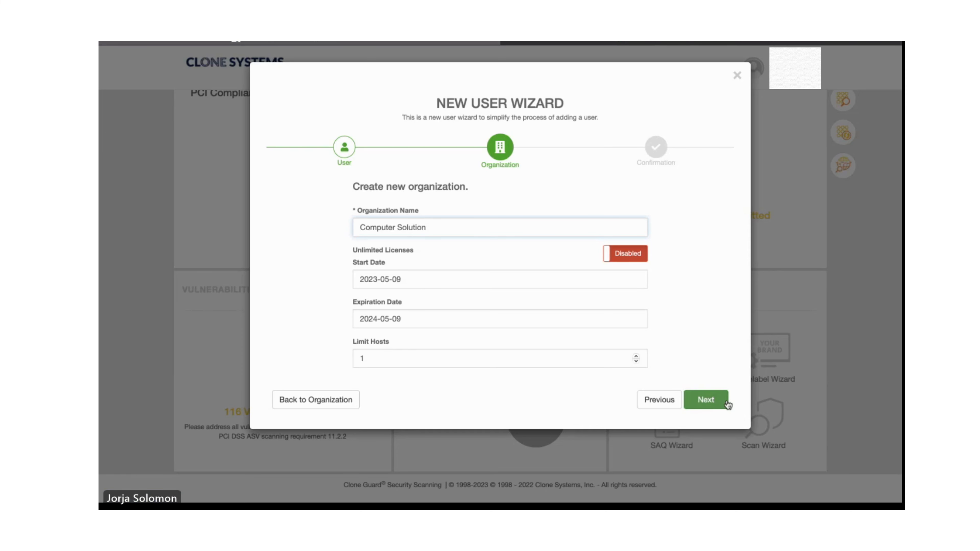
pyautogui.click(714, 402)
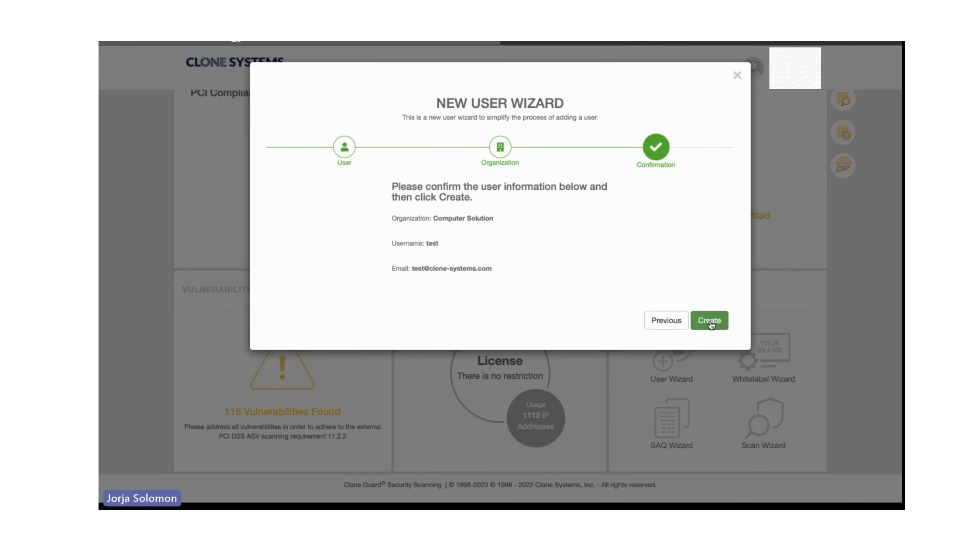
pyautogui.click(709, 320)
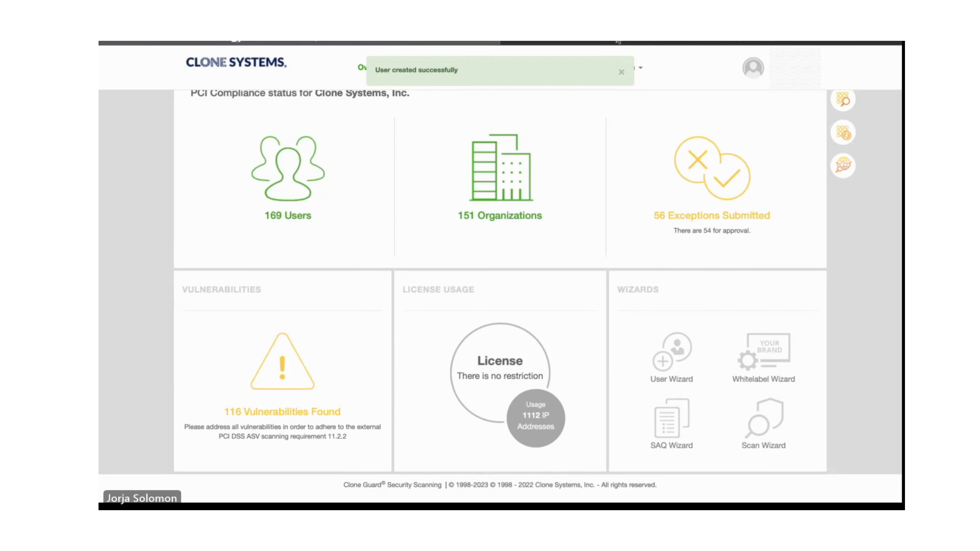
pyautogui.click(621, 72)
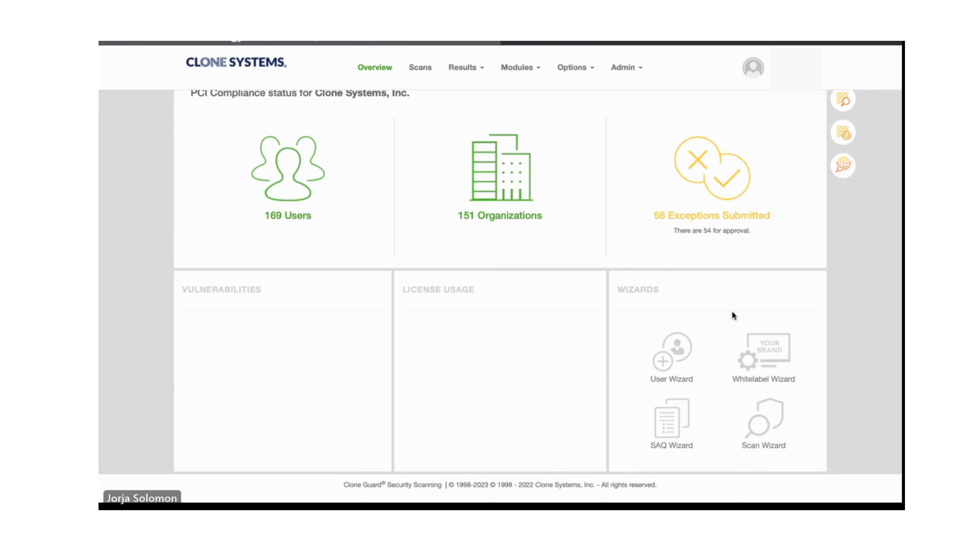
# Go through the Whitelabel Wizard keeping the existing company information and logo, and save the changes.
pyautogui.click(768, 356)
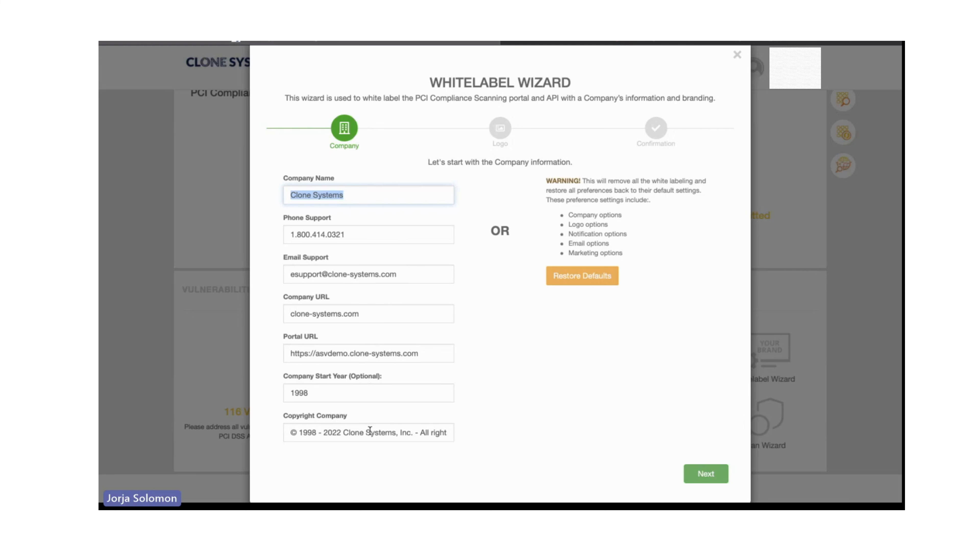
pyautogui.click(701, 479)
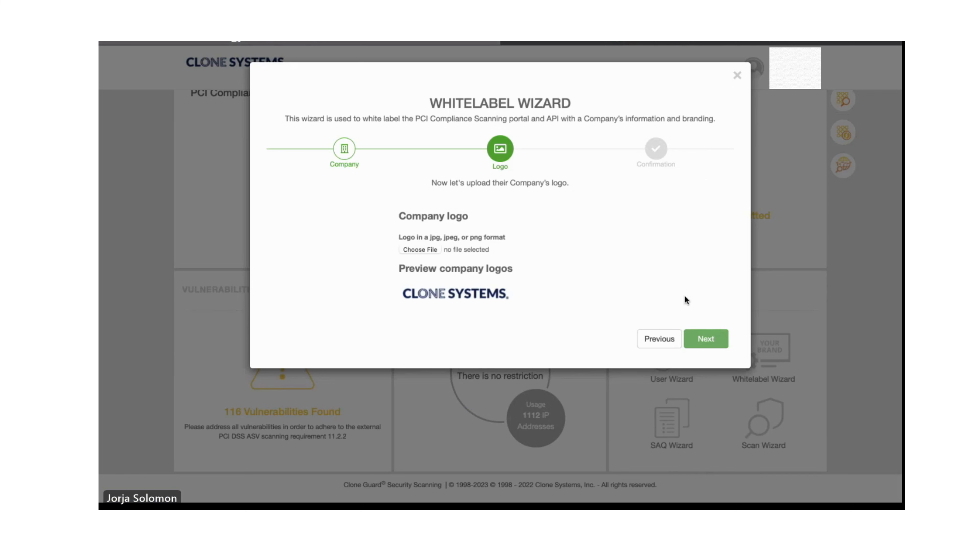
pyautogui.click(706, 339)
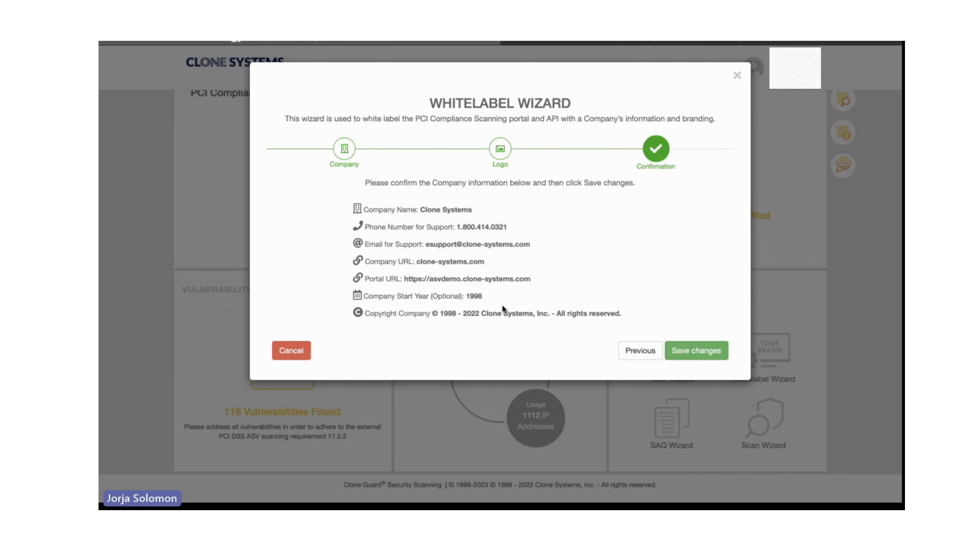
pyautogui.click(696, 350)
pyautogui.click(498, 331)
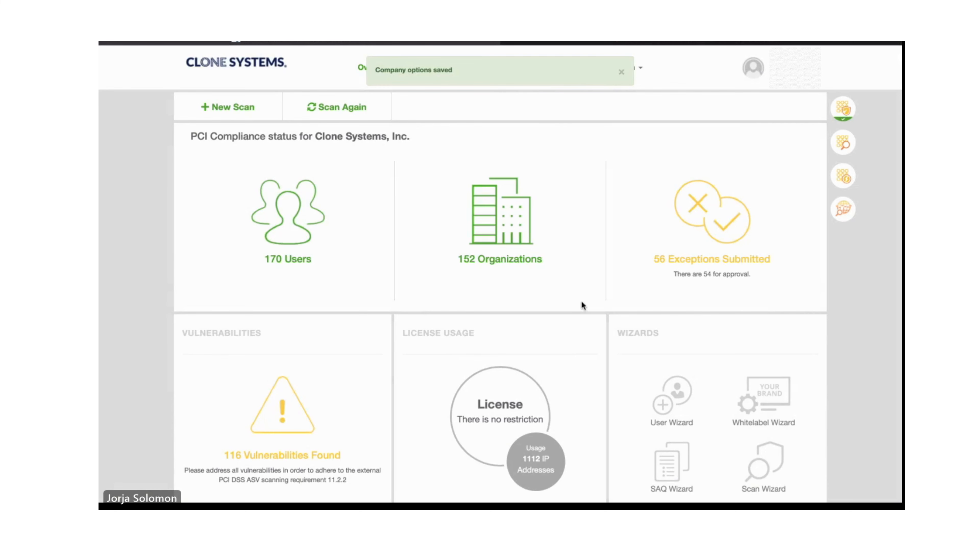
# Start an A-EP questionnaire with the SAQ Wizard, choosing Online/ecommerce, false for storing or processing cardholder data, and Redirect to processor.
pyautogui.scroll(-2, 701, 408)
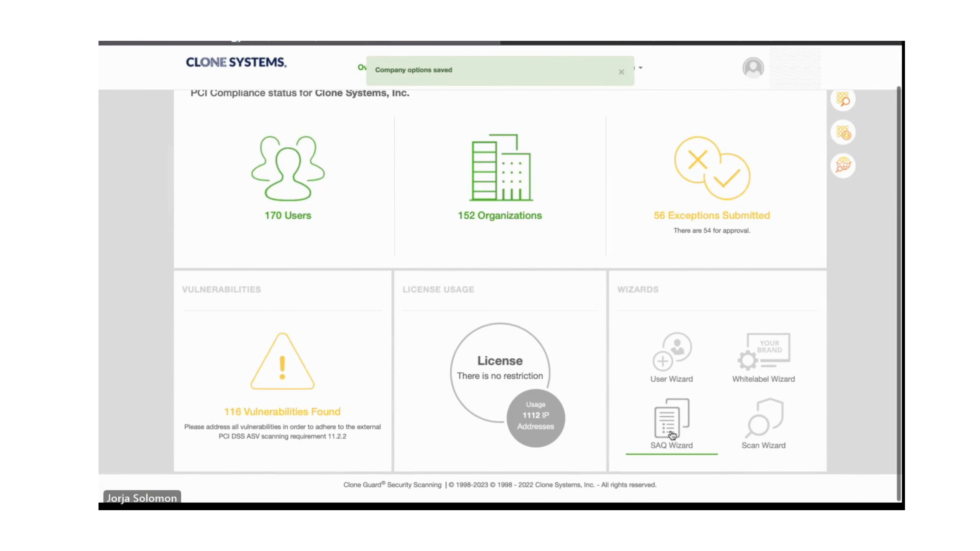
pyautogui.click(672, 435)
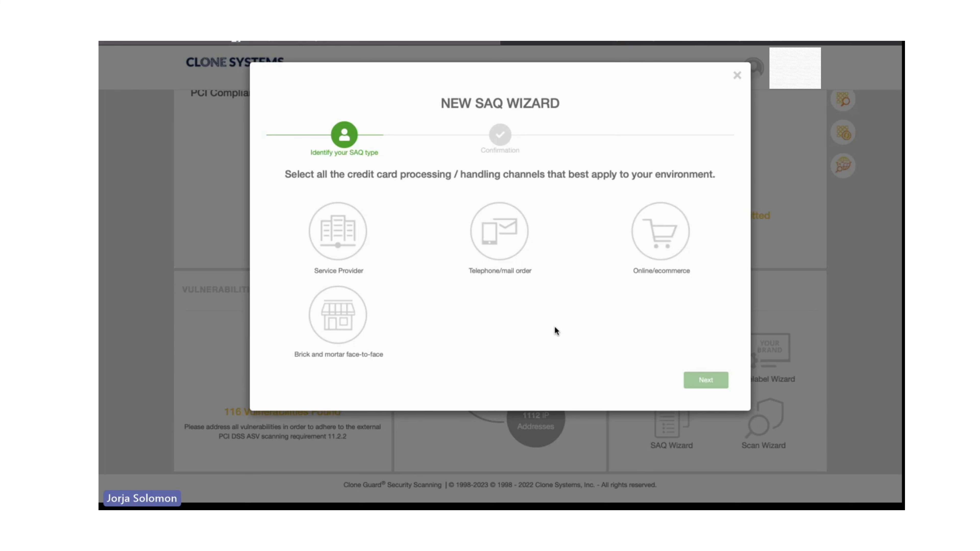
pyautogui.click(665, 242)
pyautogui.click(705, 381)
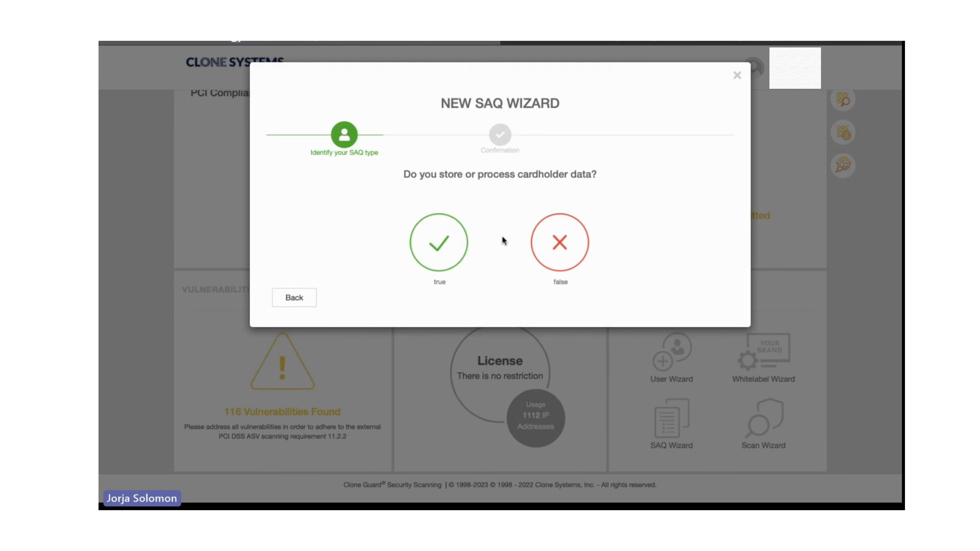
pyautogui.click(559, 247)
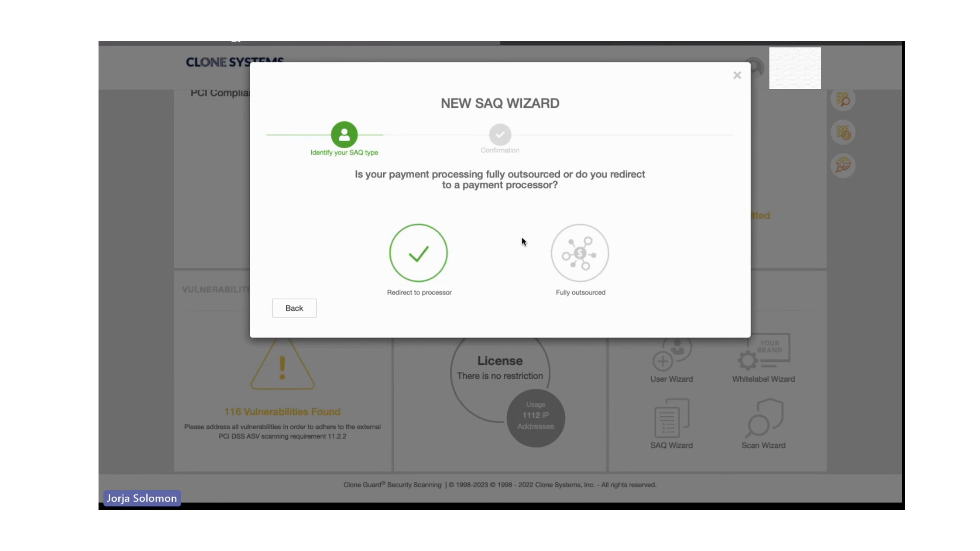
pyautogui.click(425, 255)
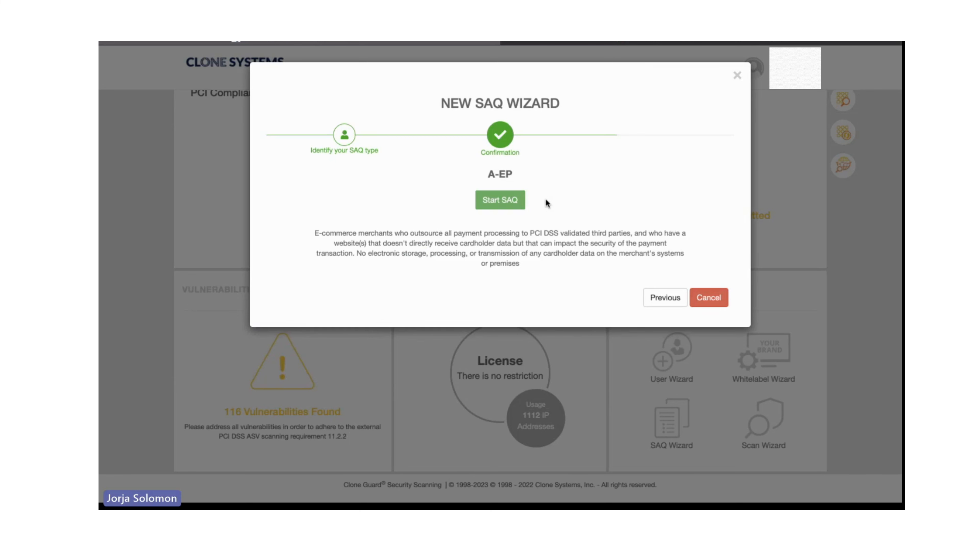
pyautogui.click(501, 202)
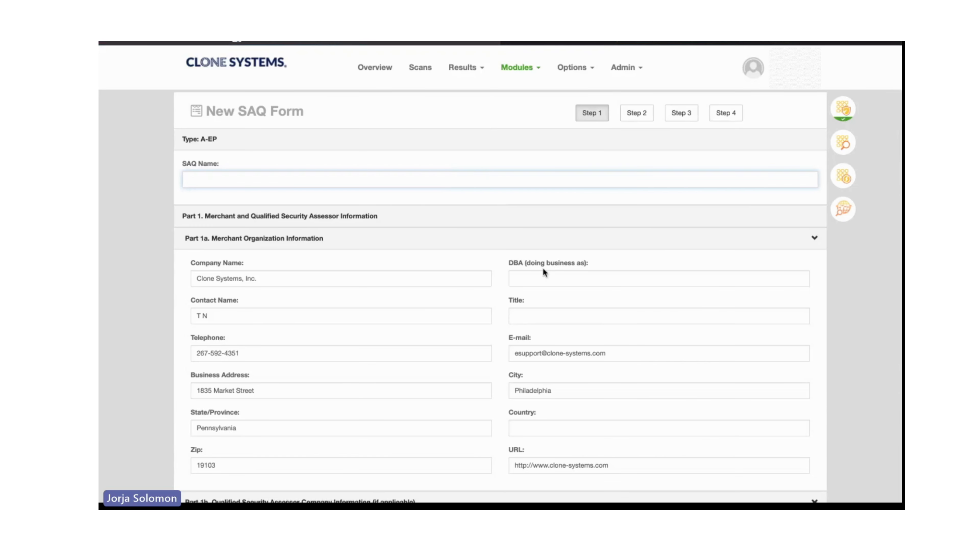
# Examine the merchant information in Step 1 of the new SAQ form and the PCI DSS requirement questions in Step 2.
pyautogui.scroll(-3, 542, 270)
pyautogui.scroll(3, 544, 276)
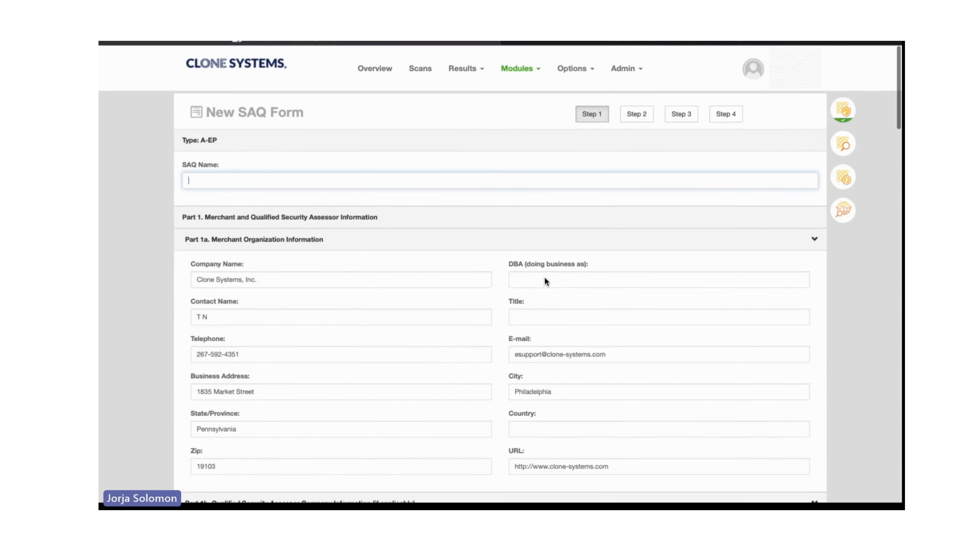
pyautogui.click(637, 113)
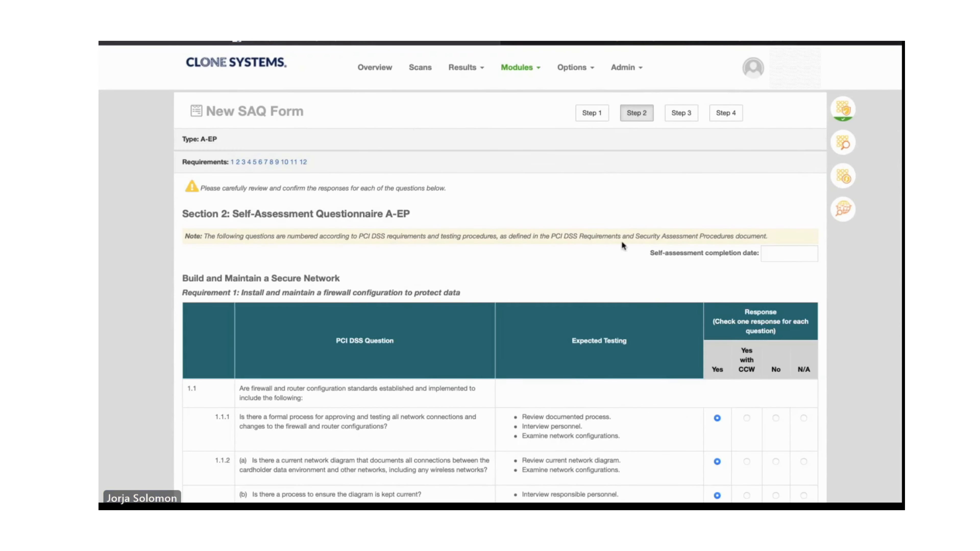
pyautogui.scroll(-3, 619, 320)
pyautogui.scroll(-10, 620, 314)
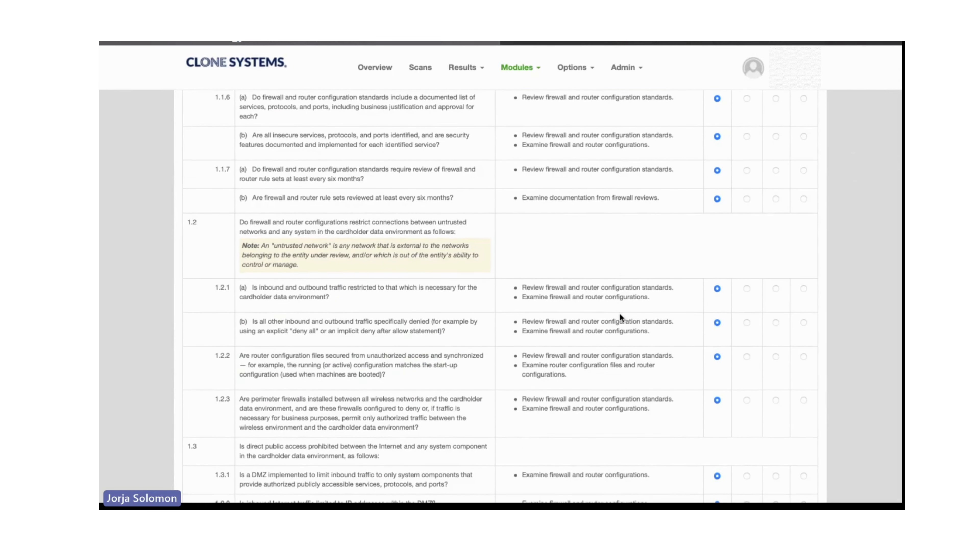
pyautogui.scroll(4, 619, 314)
pyautogui.scroll(9, 620, 319)
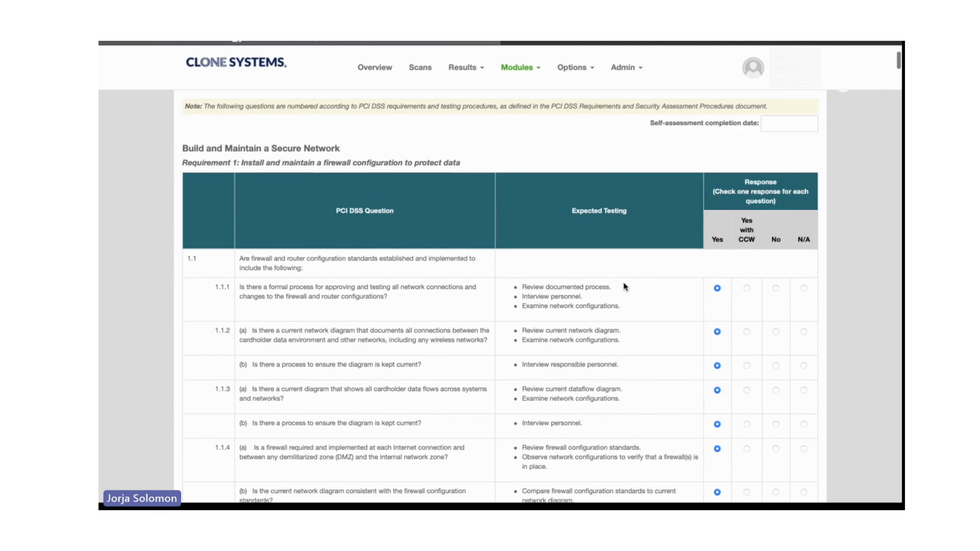
pyautogui.scroll(2, 668, 146)
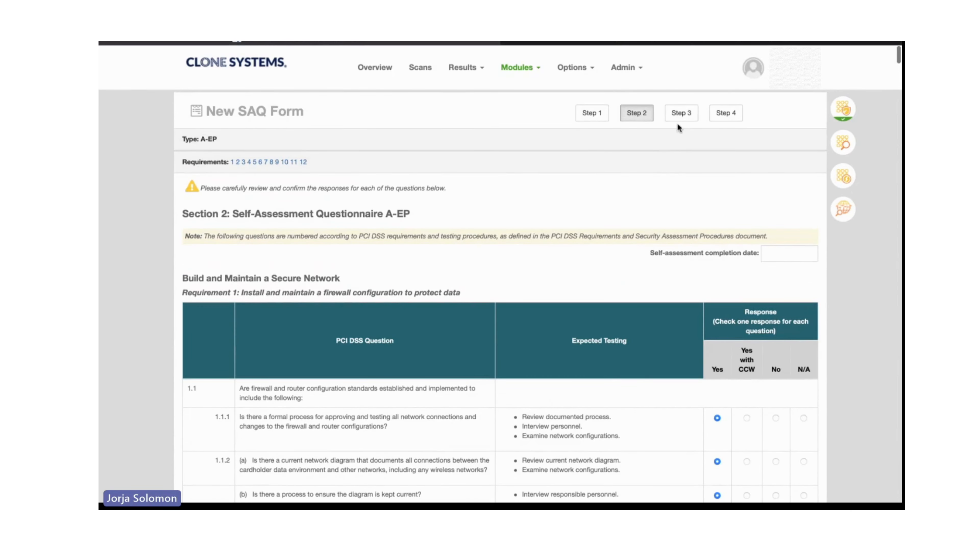
# Review the appendices in Step 3 and the validation and attestation details in Step 4, and return to the overview.
pyautogui.click(682, 113)
pyautogui.scroll(-6, 634, 373)
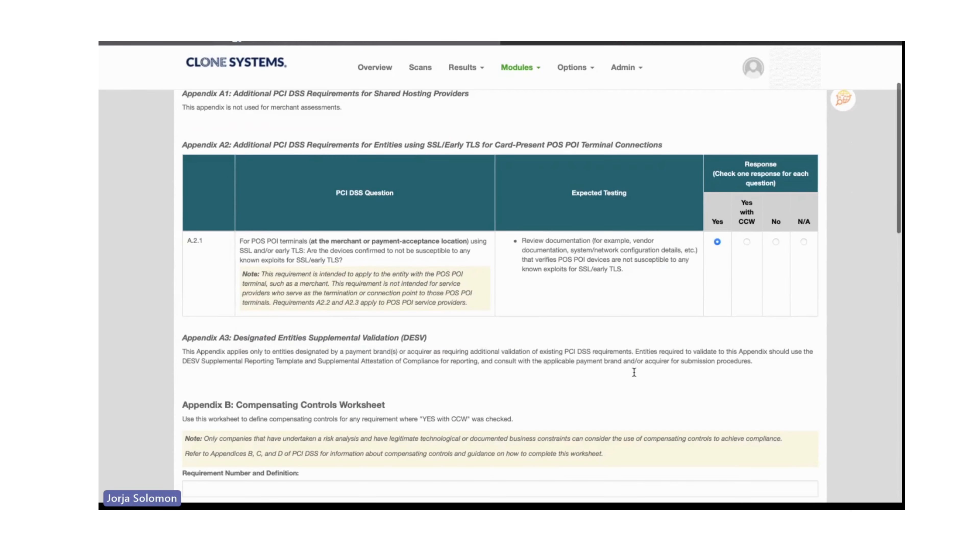
pyautogui.scroll(-6, 634, 373)
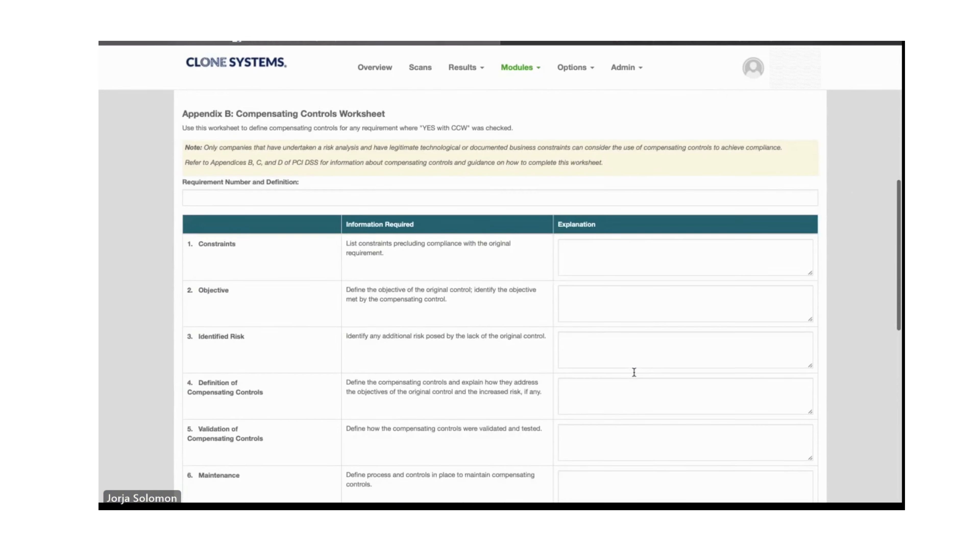
pyautogui.scroll(12, 634, 373)
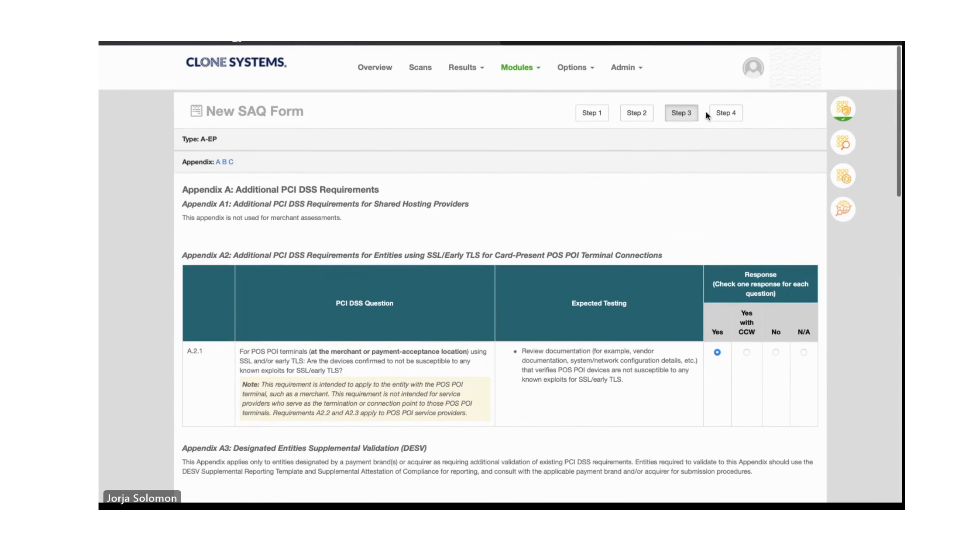
pyautogui.click(711, 113)
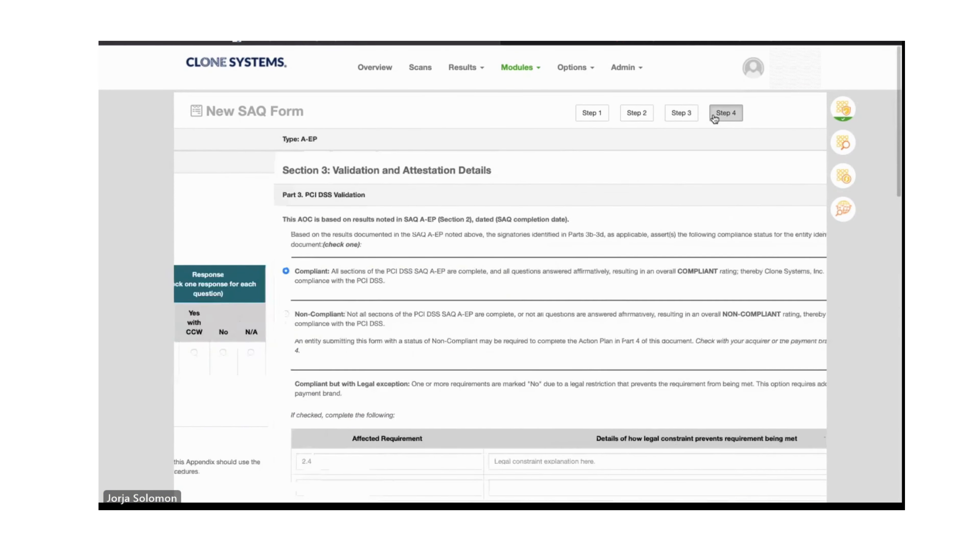
pyautogui.click(232, 70)
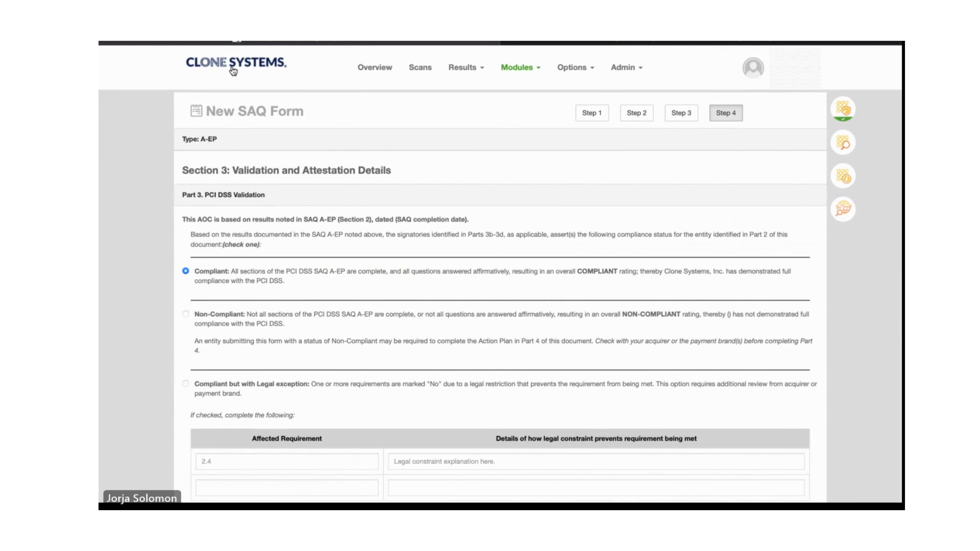
# Start the Scan Wizard, select 001Test as the scan target, and continue to the schedule stage.
pyautogui.scroll(-2, 843, 329)
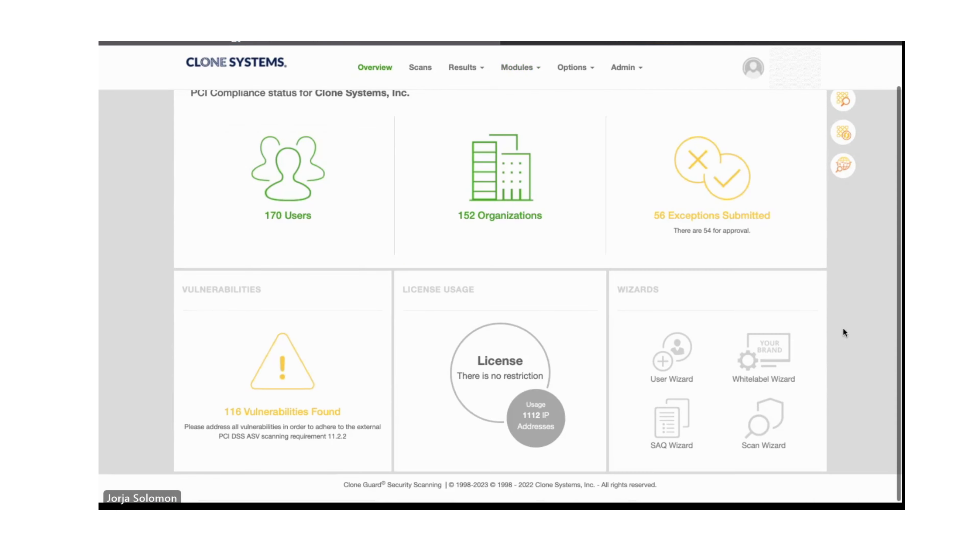
pyautogui.click(763, 425)
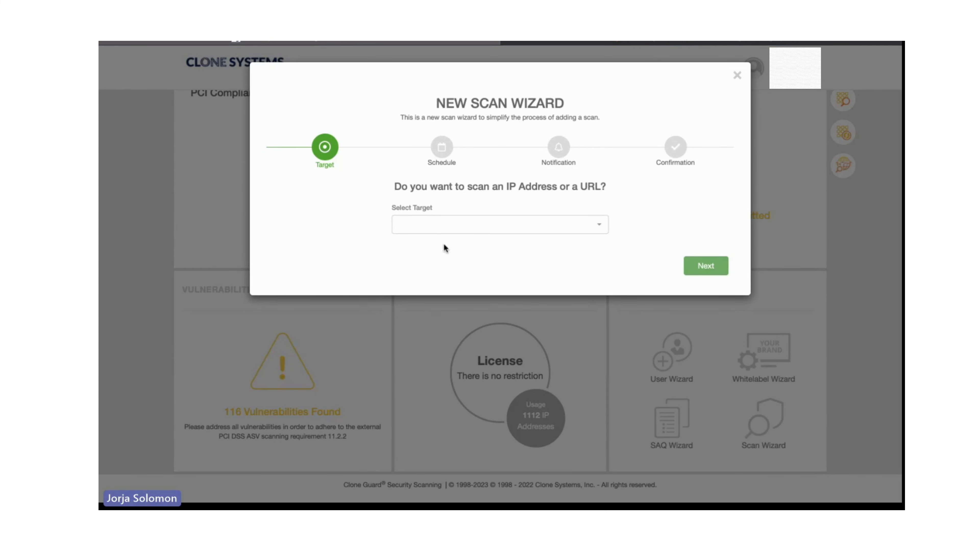
pyautogui.click(437, 228)
pyautogui.click(428, 314)
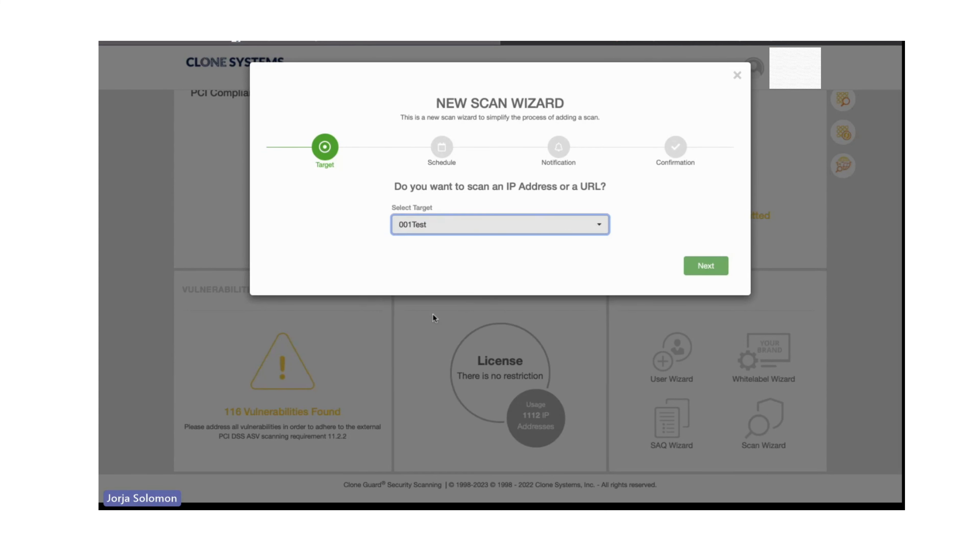
pyautogui.click(704, 269)
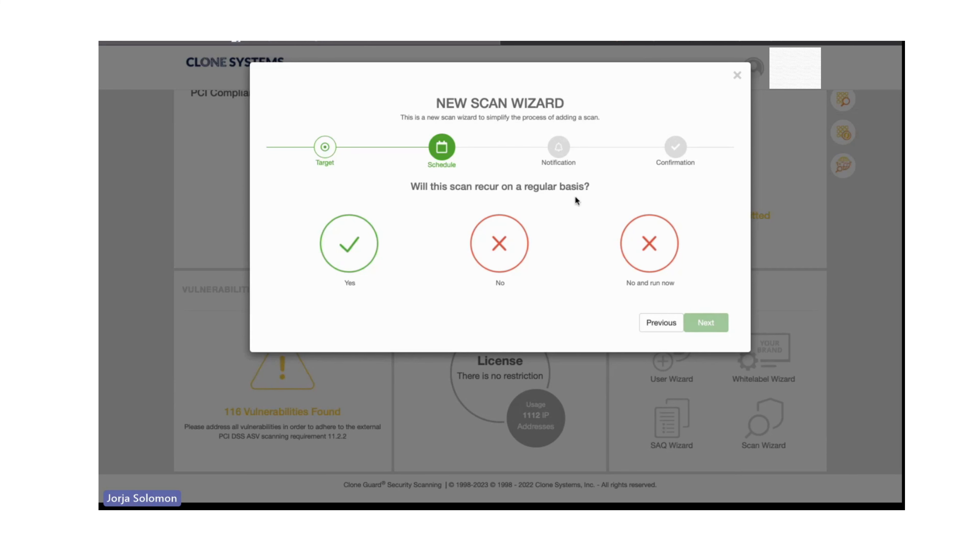
# View the existing schedules available for a recurring scan, and return to the recurrence question without selecting one.
pyautogui.click(341, 247)
pyautogui.click(424, 227)
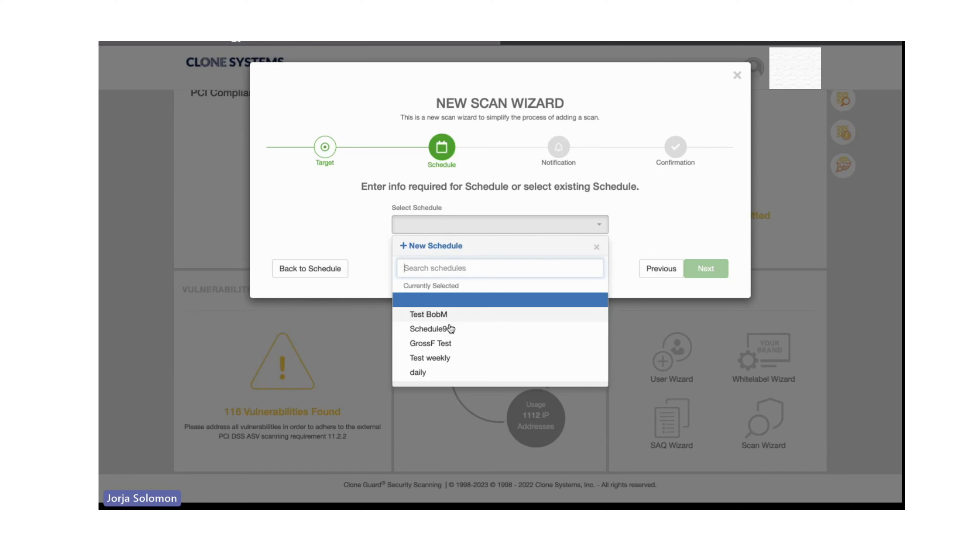
pyautogui.click(648, 223)
pyautogui.click(323, 268)
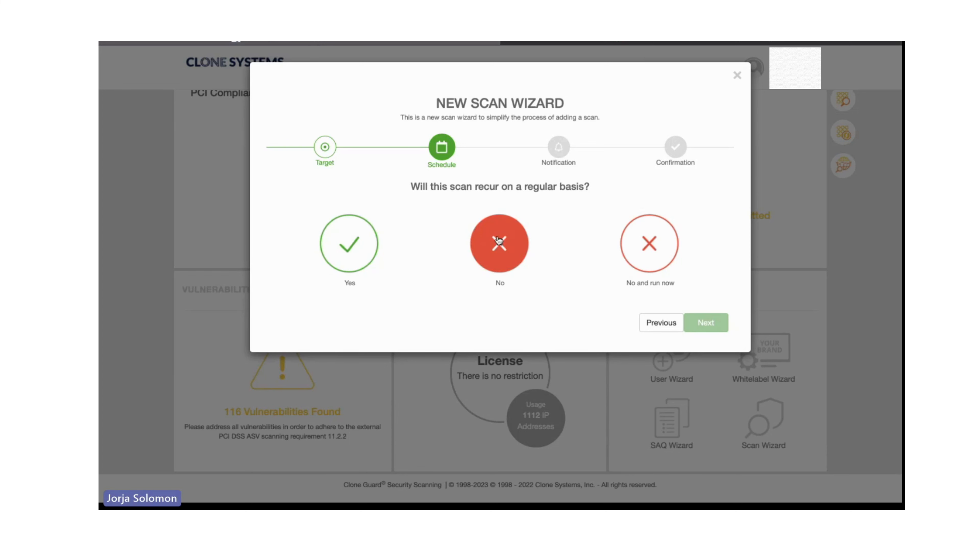
# Set the scan to not recur and to send no email notifications, create it, and dismiss the resulting message.
pyautogui.click(500, 257)
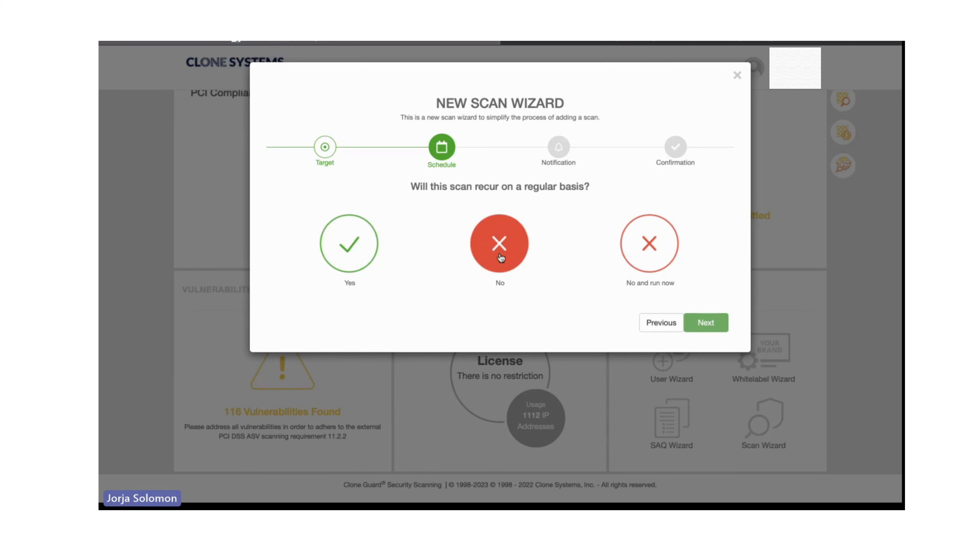
pyautogui.click(713, 329)
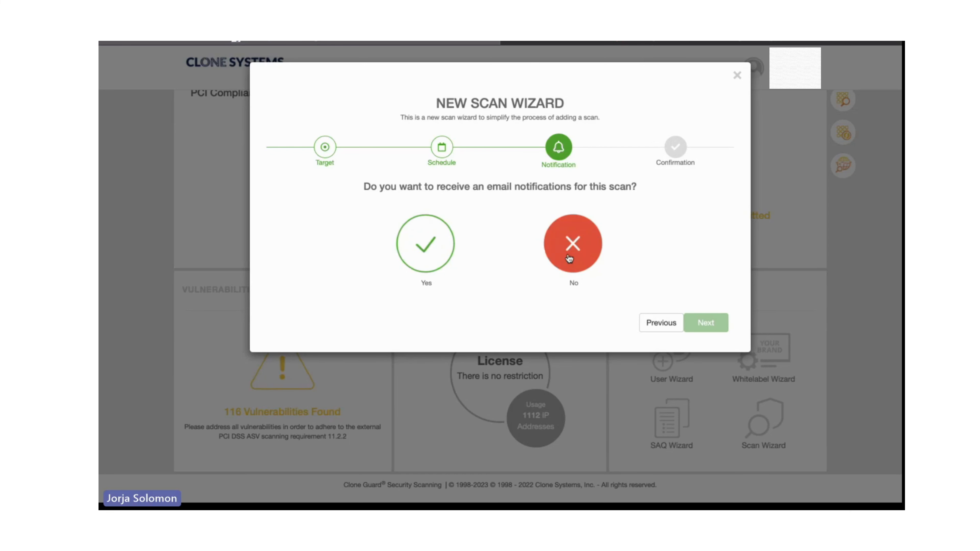
pyautogui.click(583, 249)
pyautogui.click(704, 323)
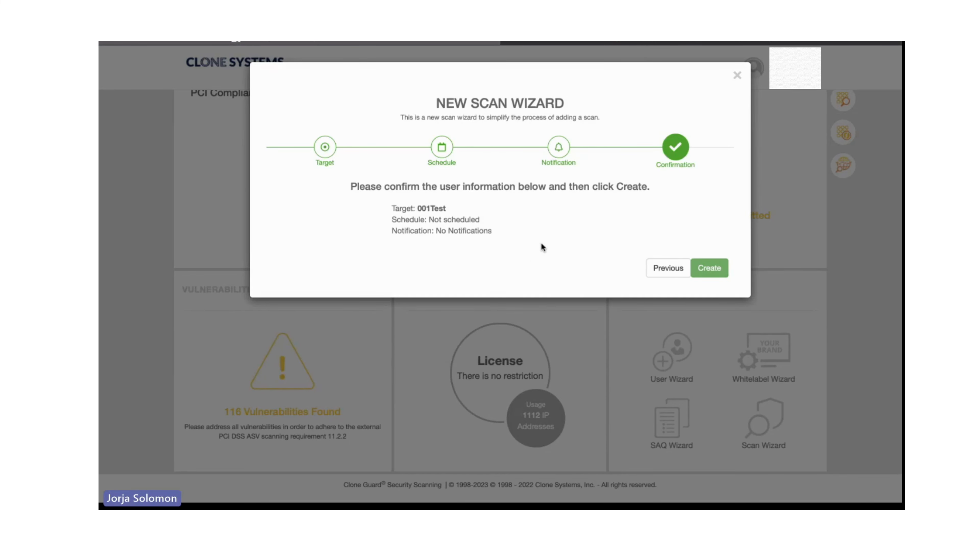
pyautogui.click(709, 268)
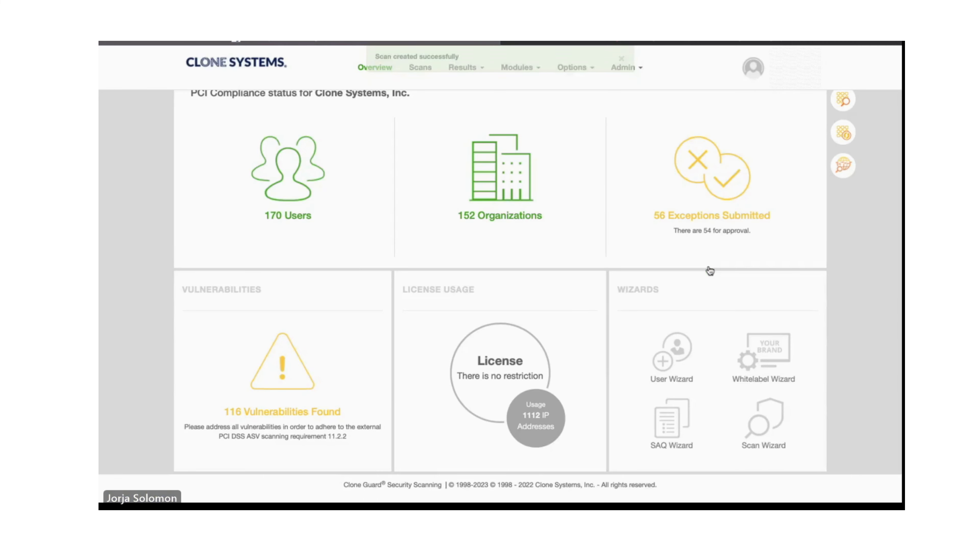
pyautogui.click(625, 73)
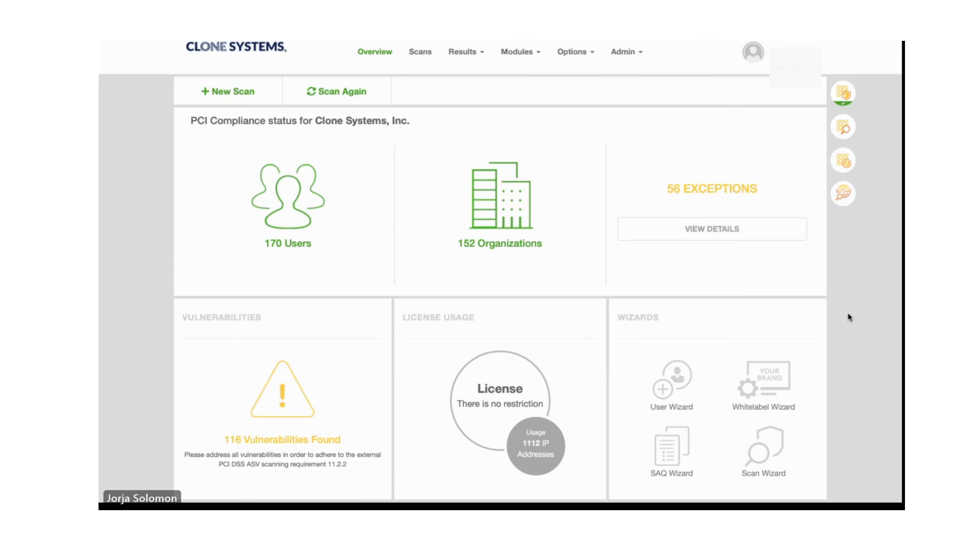